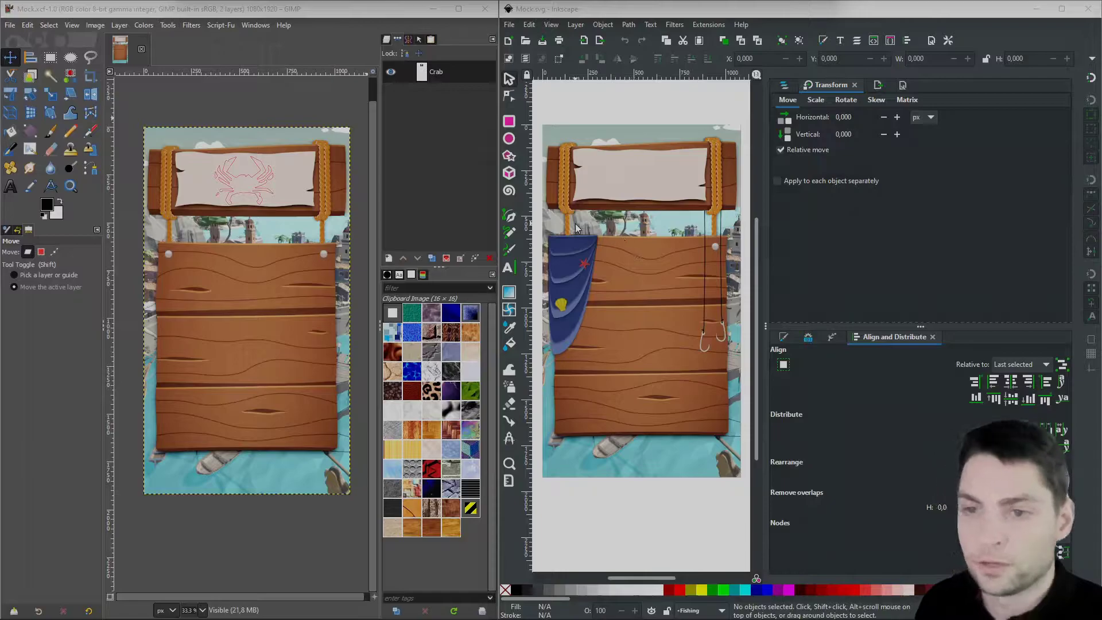
Show GIMP's Paths panel and toggle the Crab path's visibility off and back on
click(255, 25)
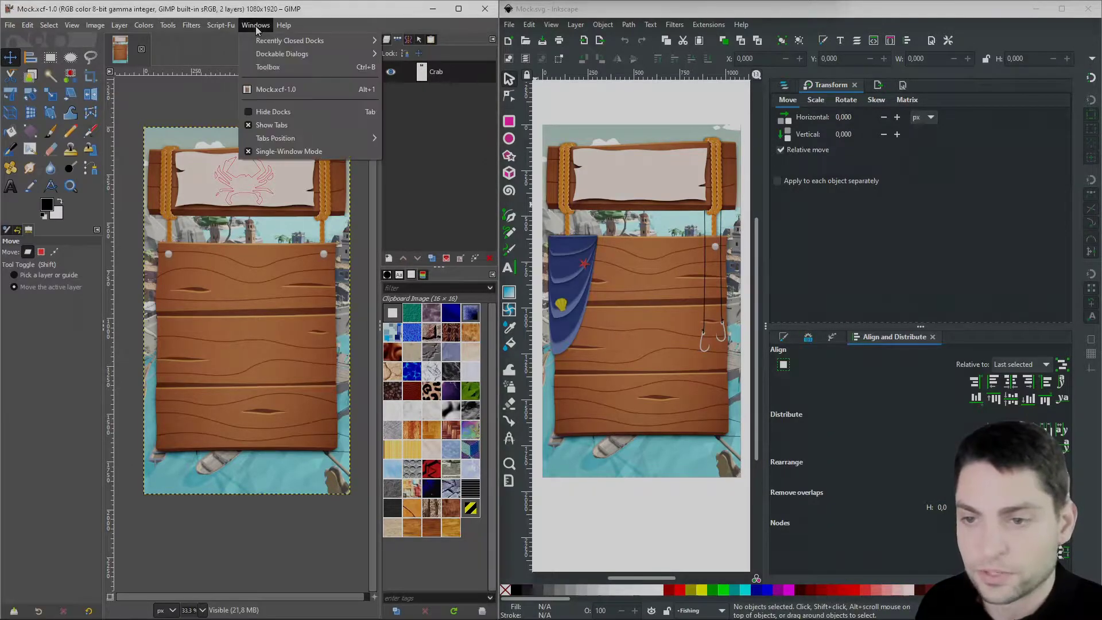
mouse_move(266, 58)
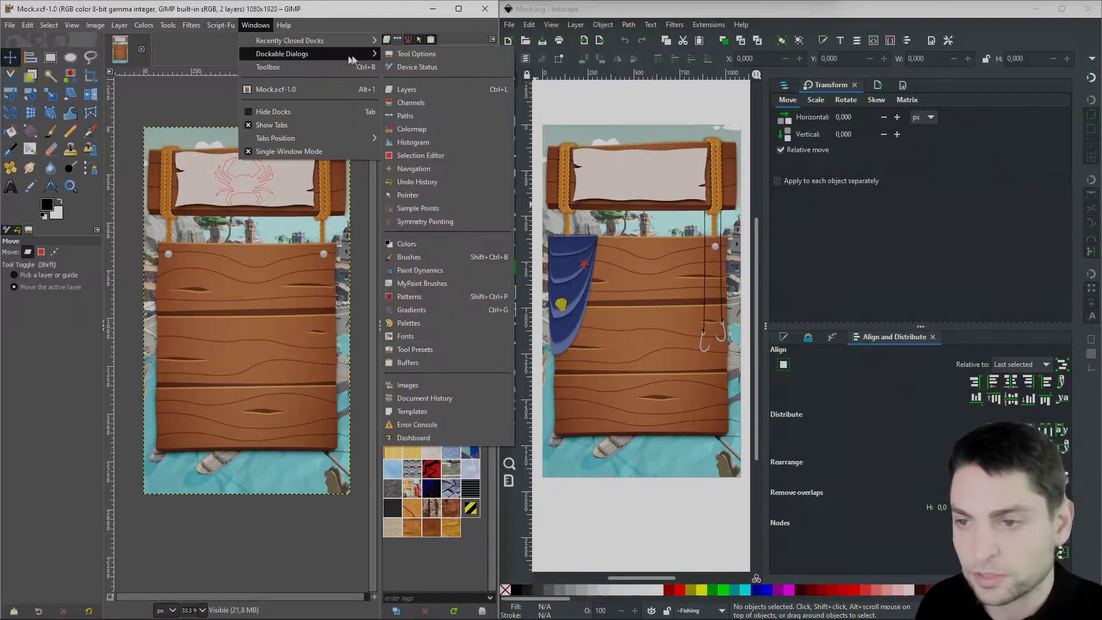
click(428, 115)
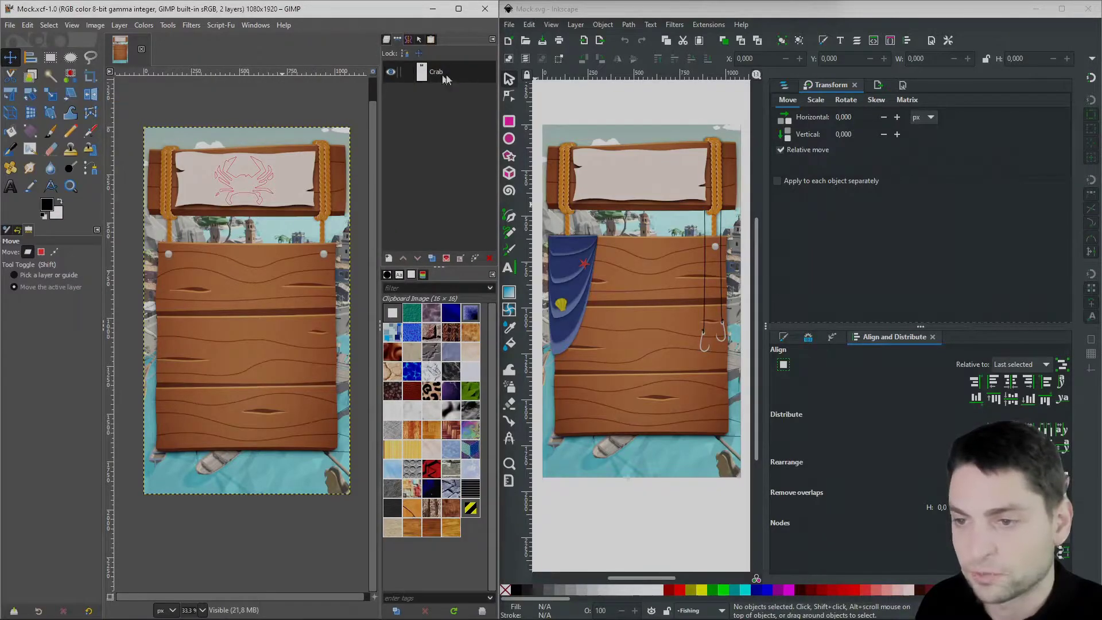
click(391, 72)
click(390, 72)
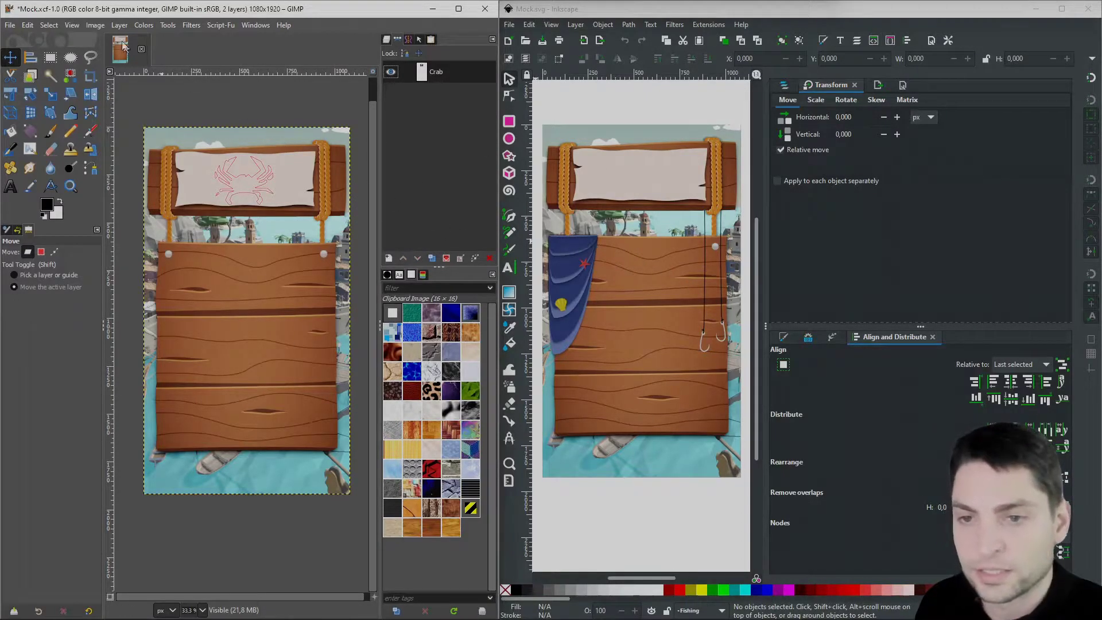
Open Scale Image for Mock.xcf and switch the size unit from px to inches
click(96, 26)
click(117, 179)
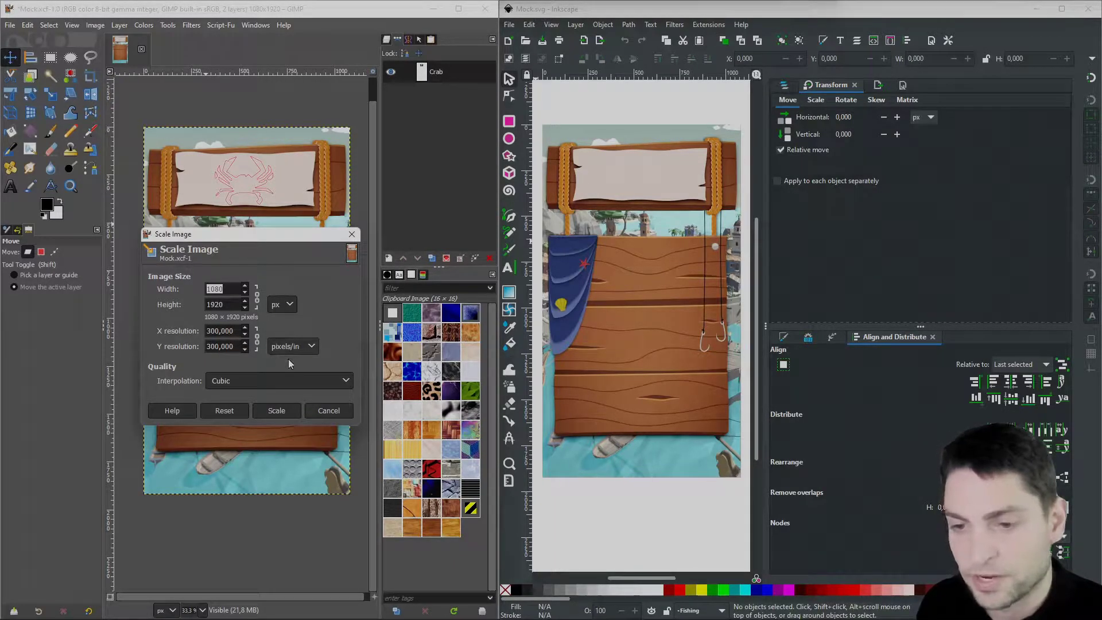
click(290, 307)
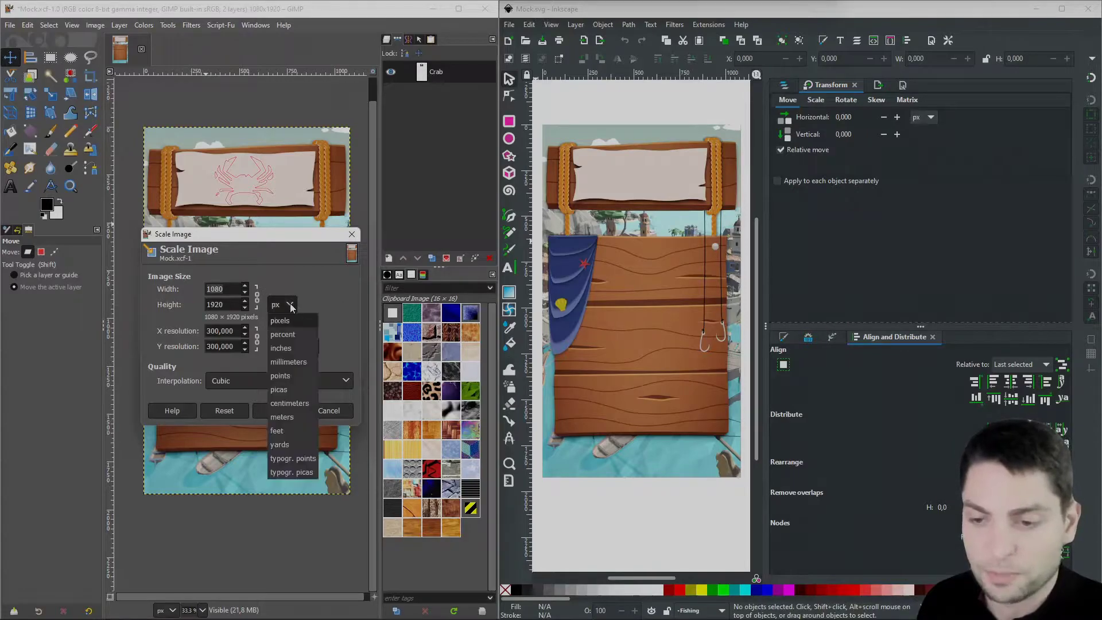
click(287, 349)
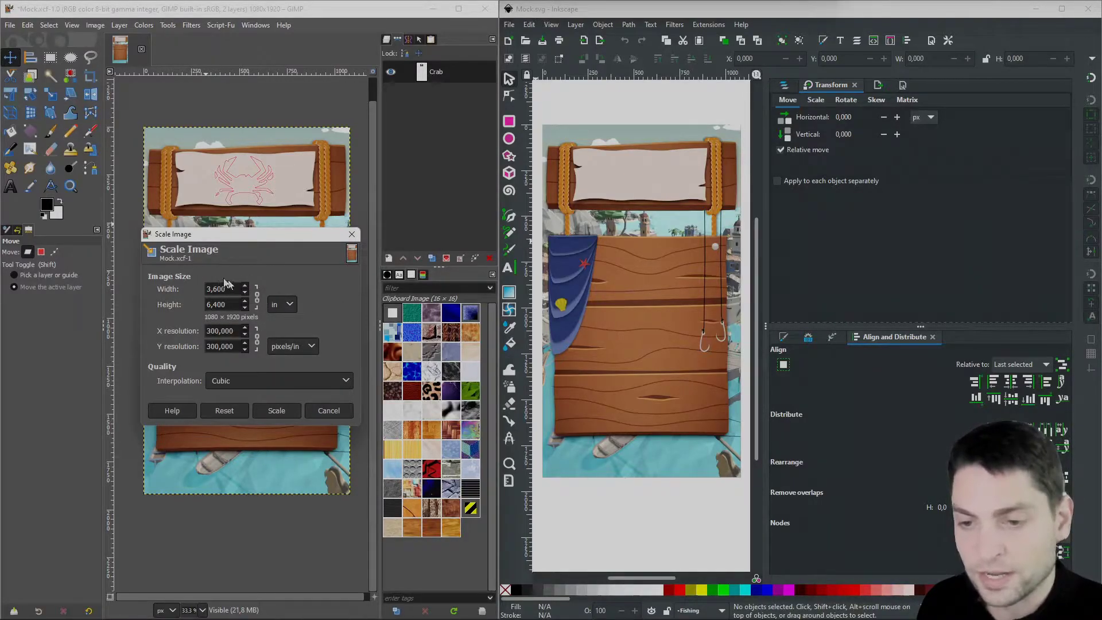
key(alt+Tab)
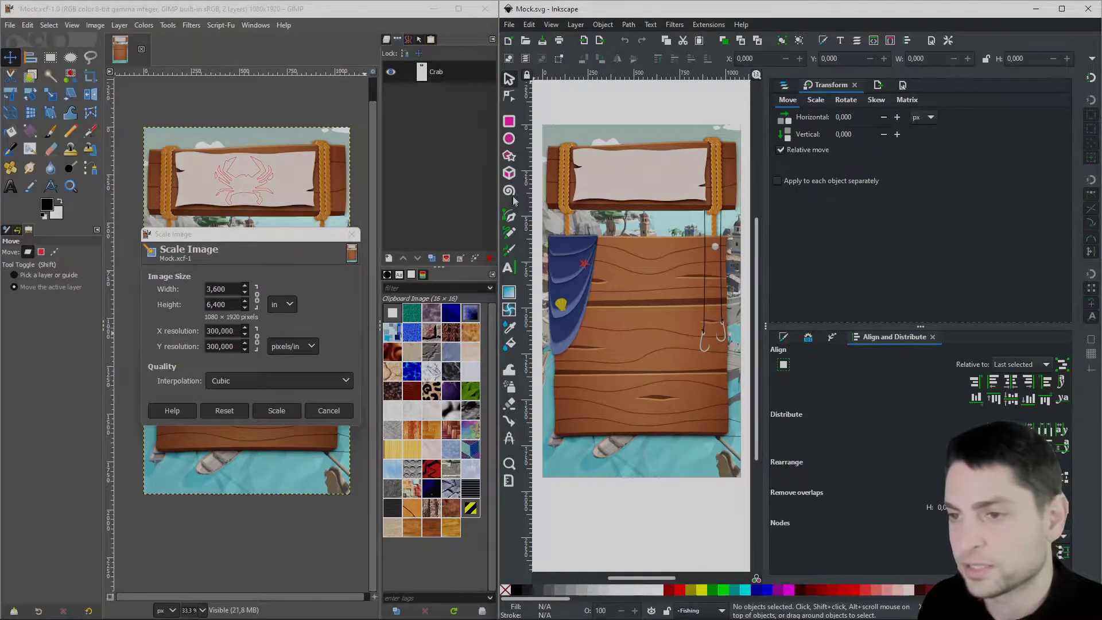
In Document Properties, set both page size units and display units to inches (11.25 × 20 in)
click(509, 25)
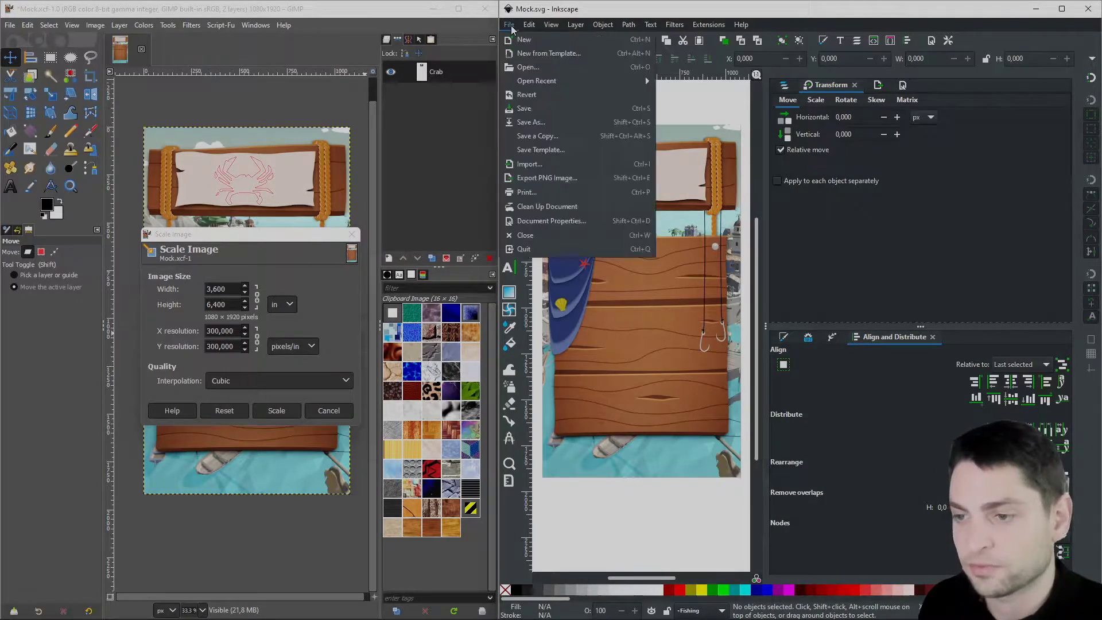
click(591, 221)
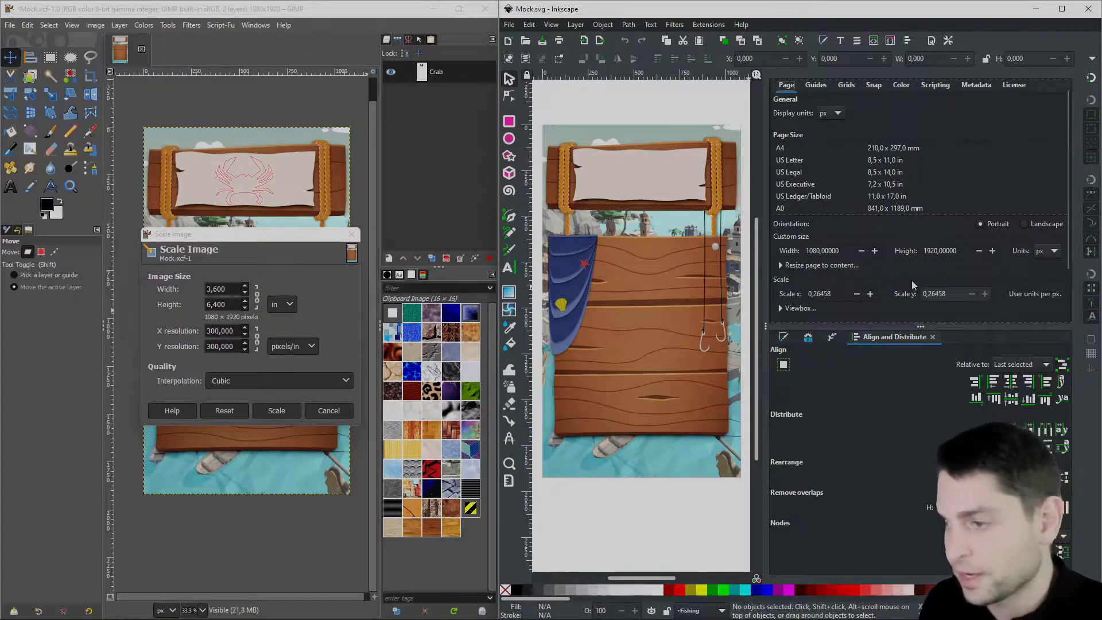
click(1045, 251)
click(1040, 189)
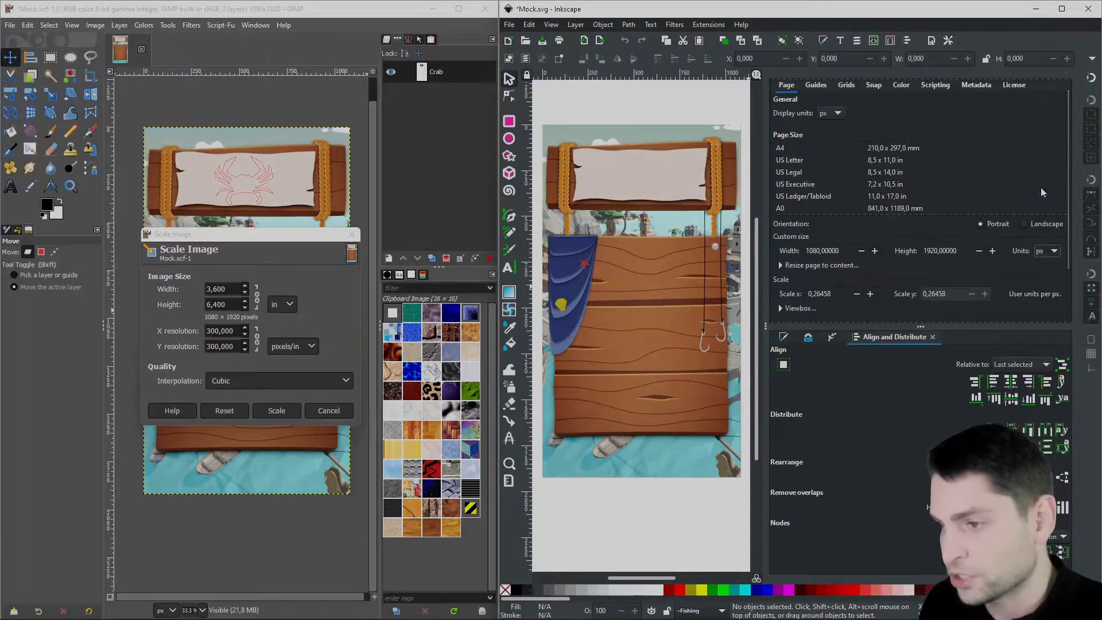
click(832, 113)
click(827, 51)
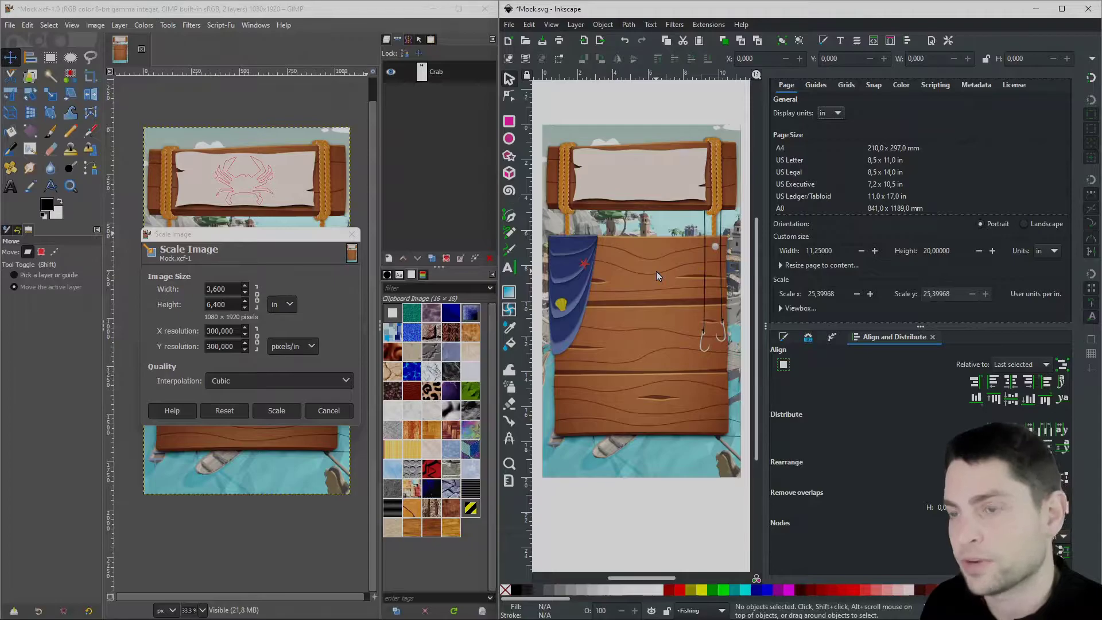
Expand the Viewbox section and switch the page size units to px
scroll(794, 269, down, 1)
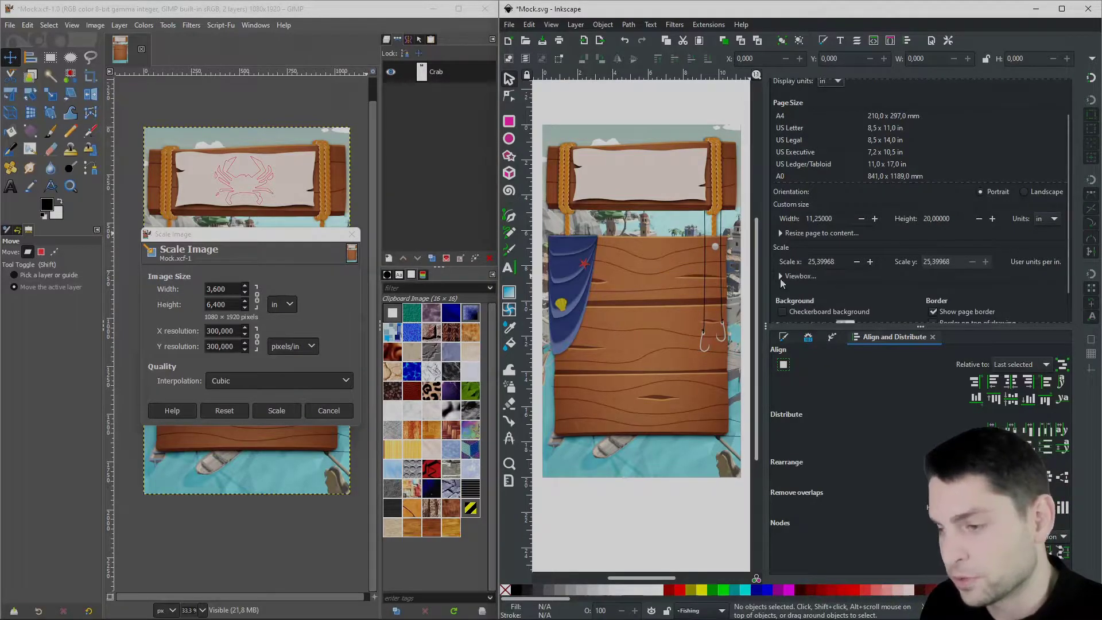
click(780, 277)
scroll(848, 277, down, 1)
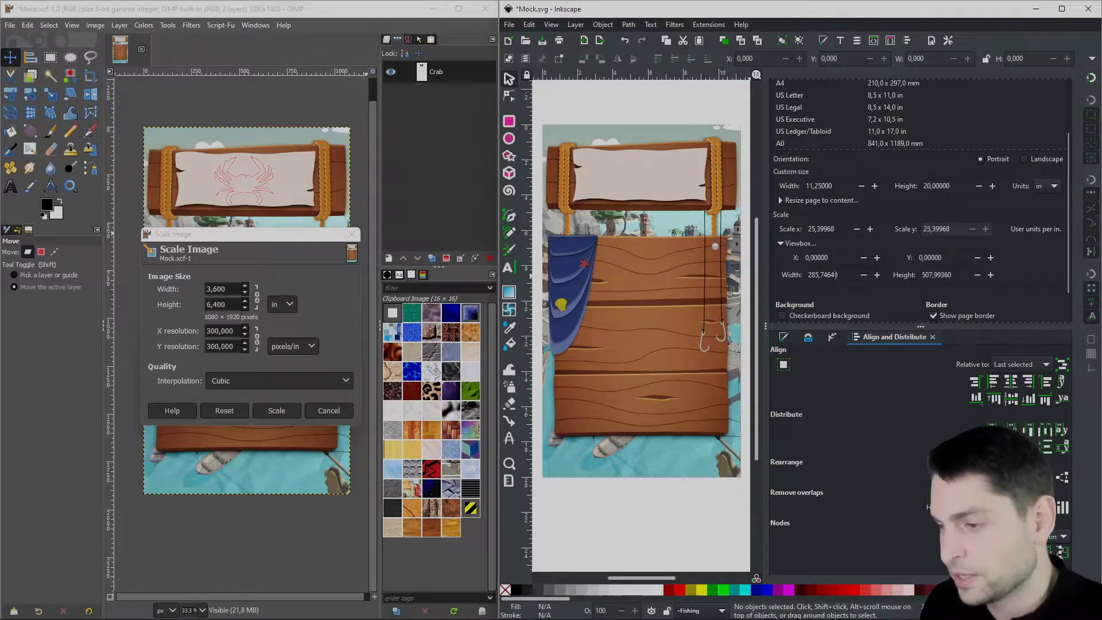
click(1049, 185)
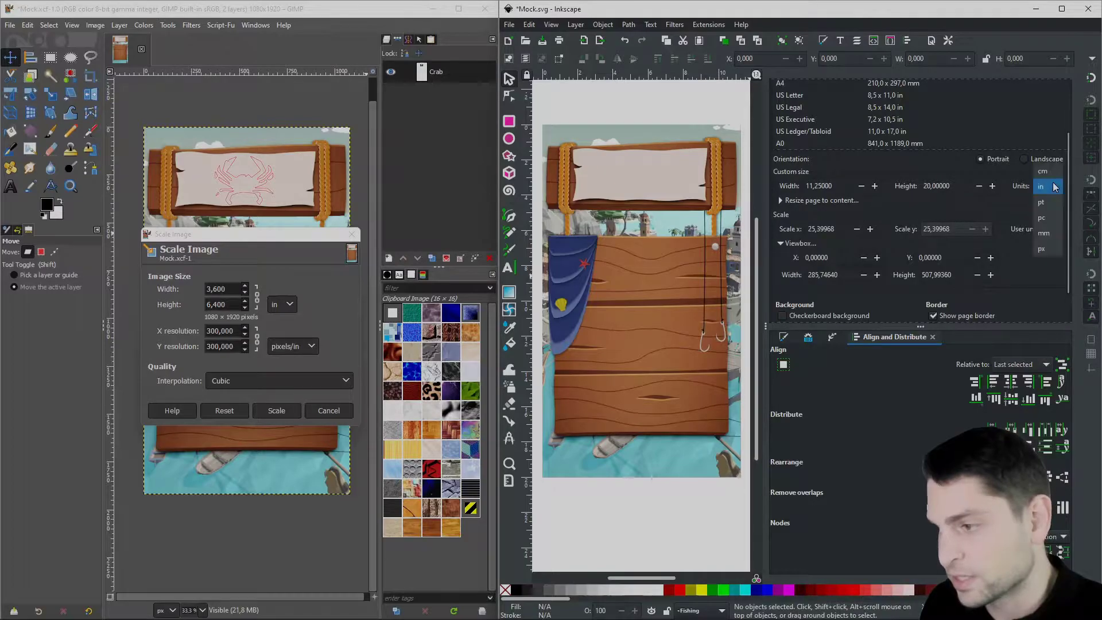
click(1046, 253)
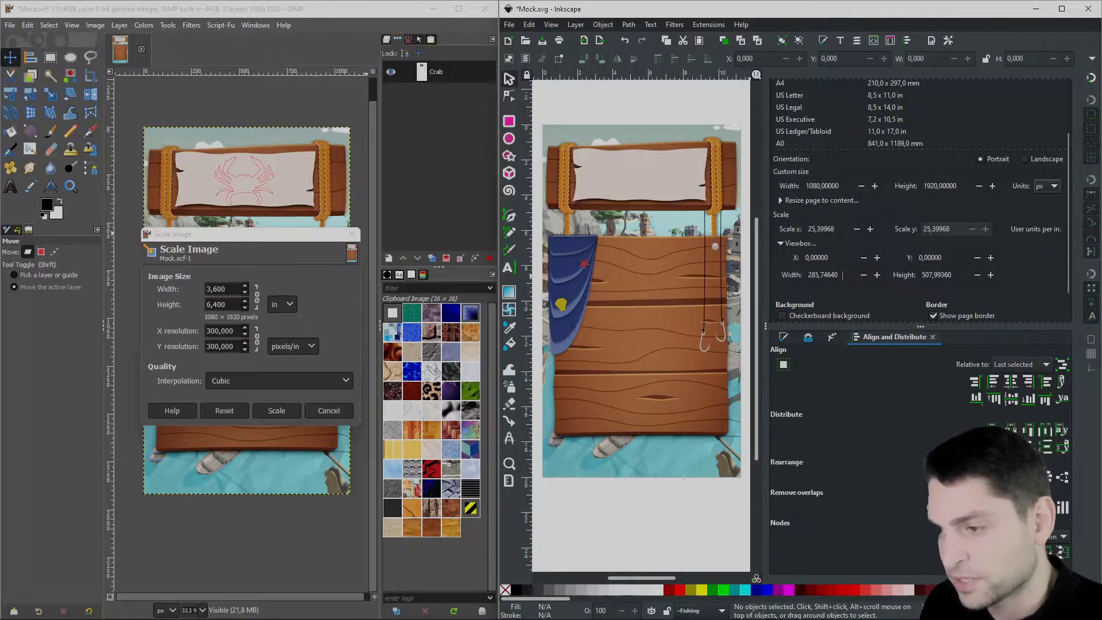
Set the viewbox width to 1080 and height to 1920
drag(843, 275, 772, 277)
text(1080)
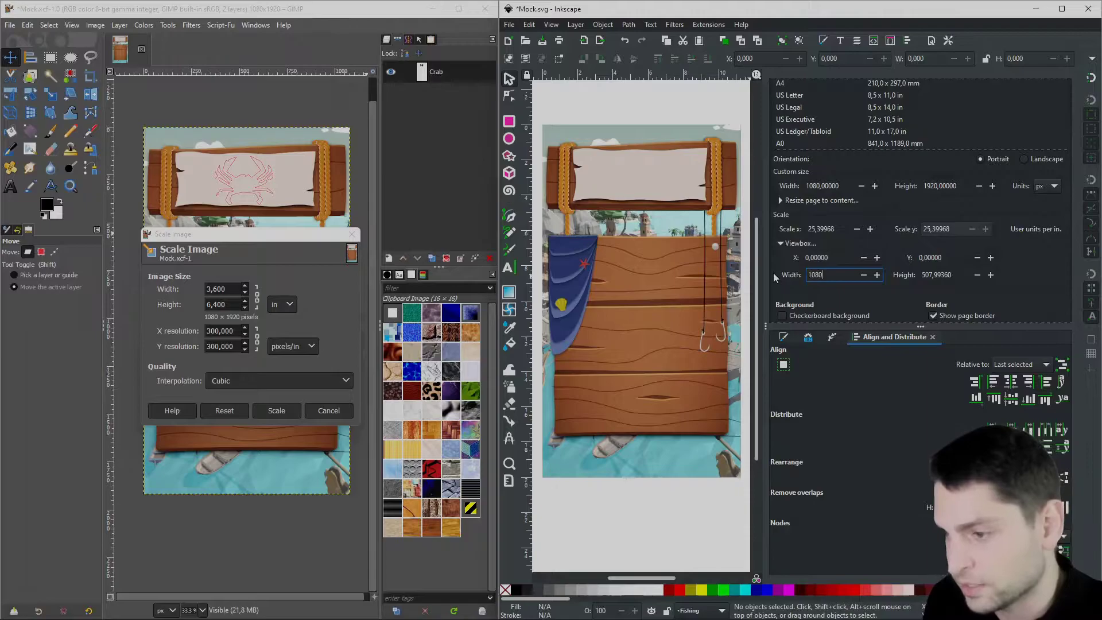
triple_click(932, 275)
text(1920)
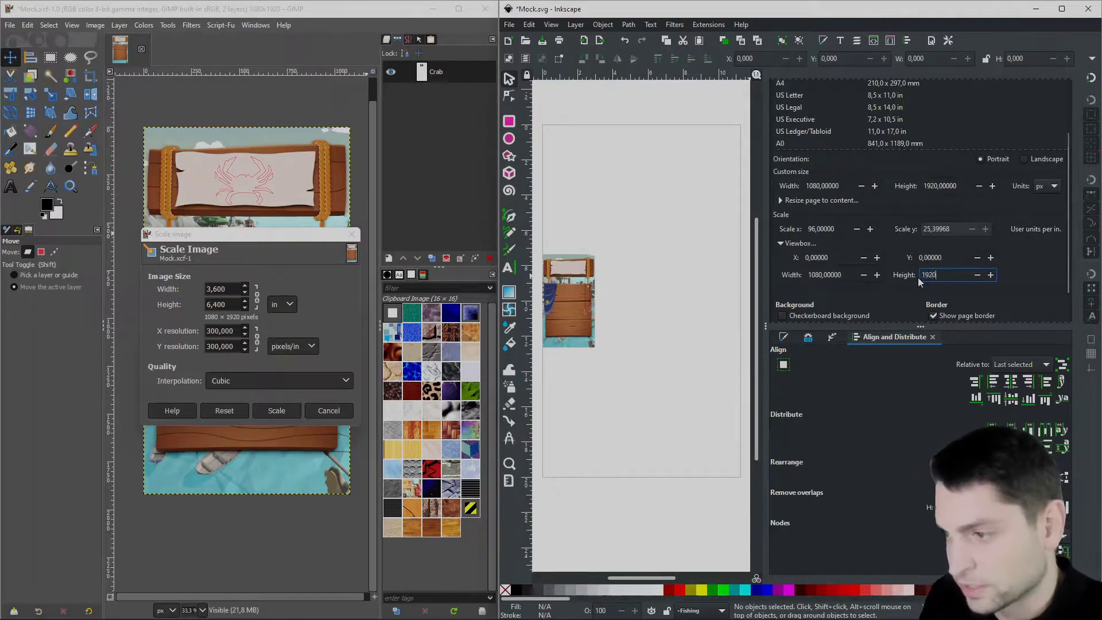
key(Return)
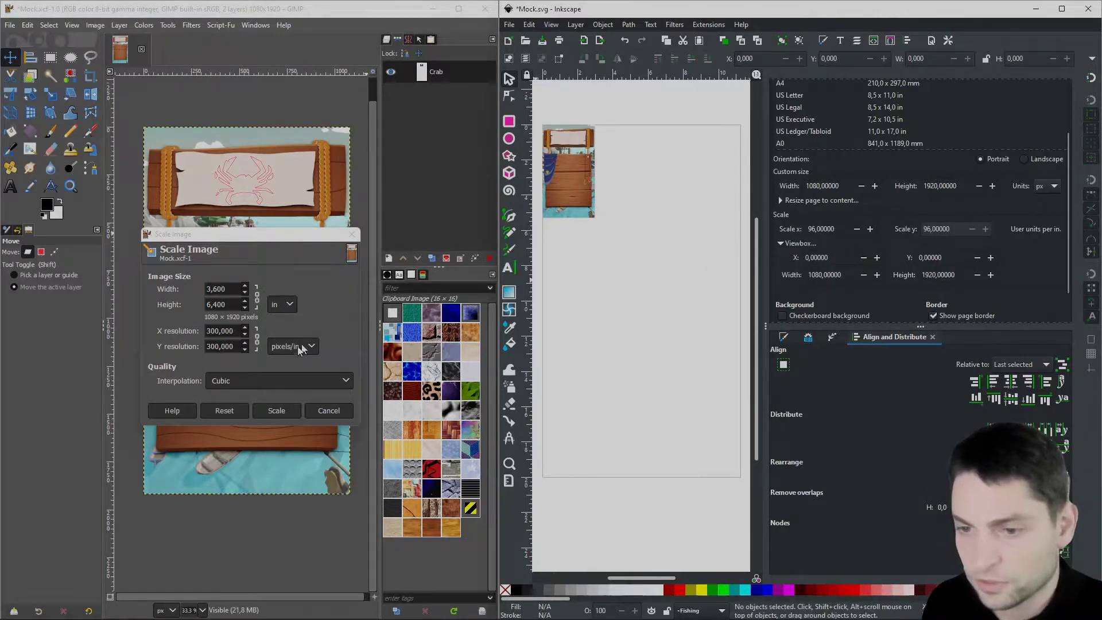
Set GIMP's image resolution to 96 ppi so the size reads 11.25 × 20 inches
click(324, 350)
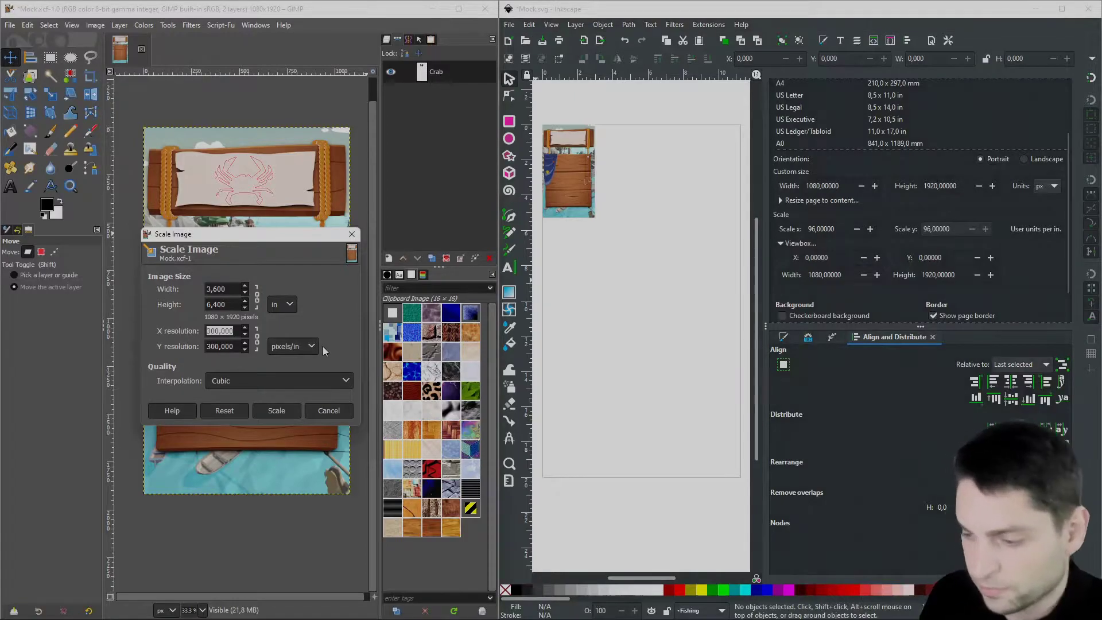
text(96)
click(214, 346)
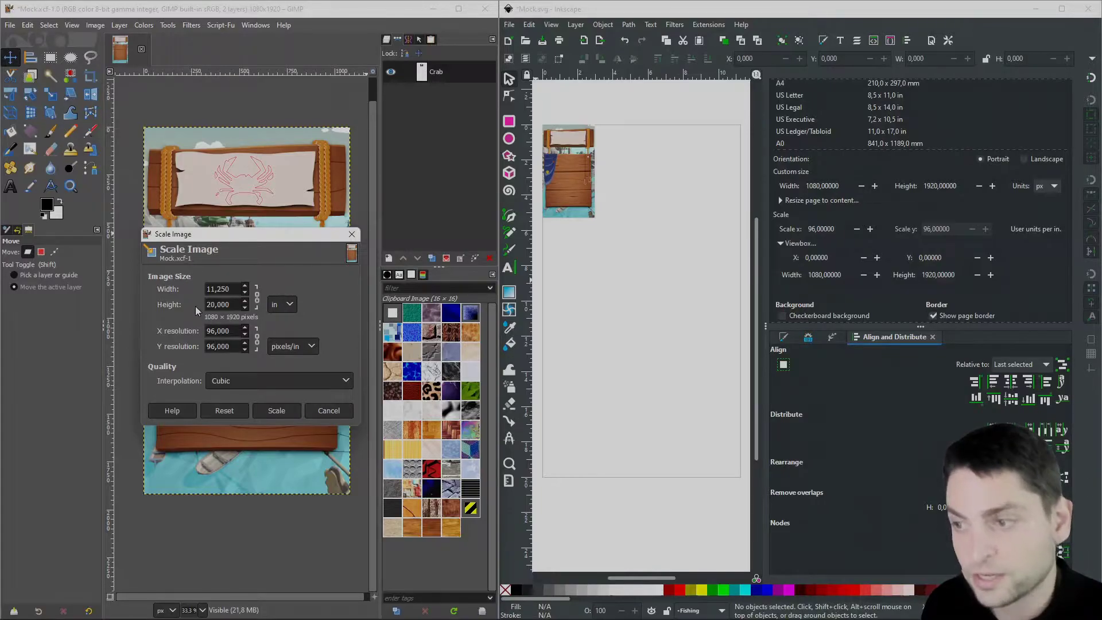
Switch Inkscape's page size units to inches to compare with GIMP
click(1055, 190)
click(1054, 187)
click(1043, 129)
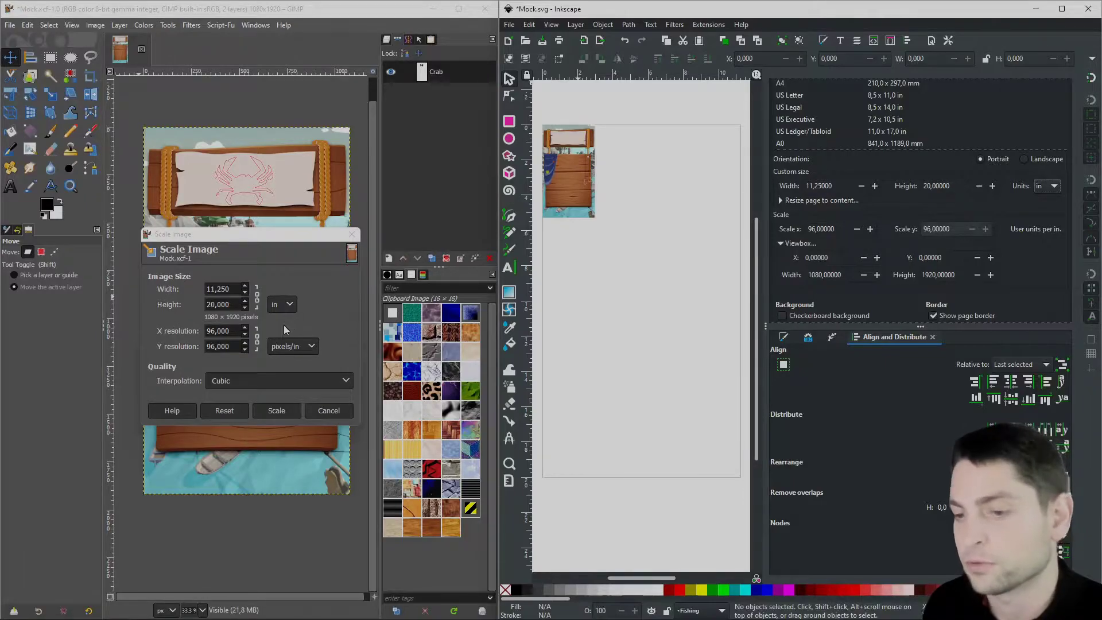
Apply the 96 ppi scale in GIMP, undo Inkscape's viewbox change, and set page units to inches
click(276, 410)
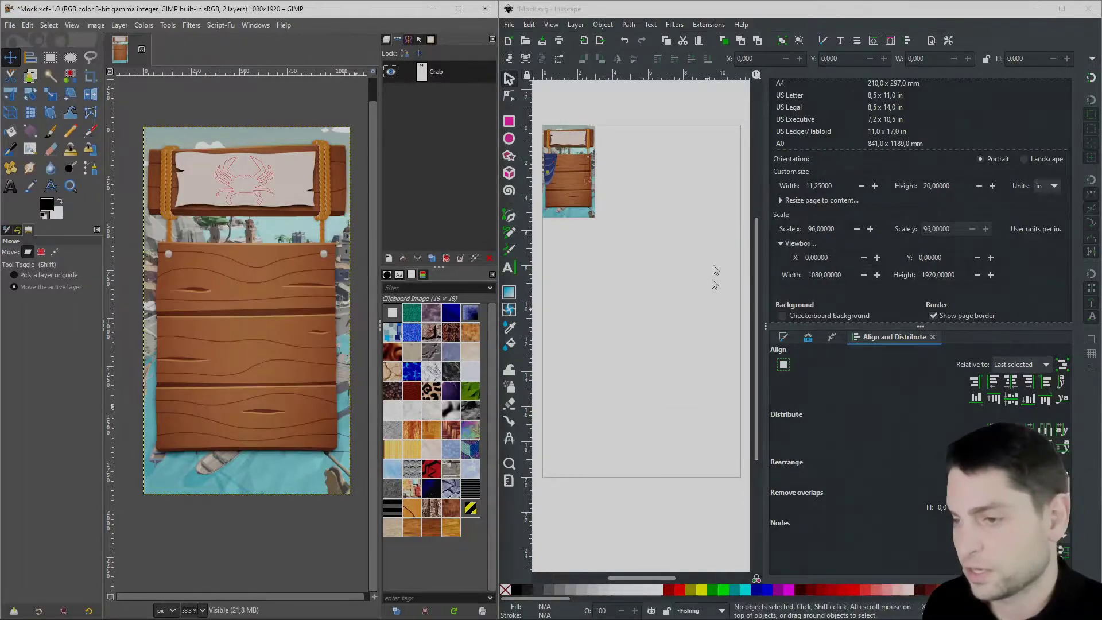
click(681, 291)
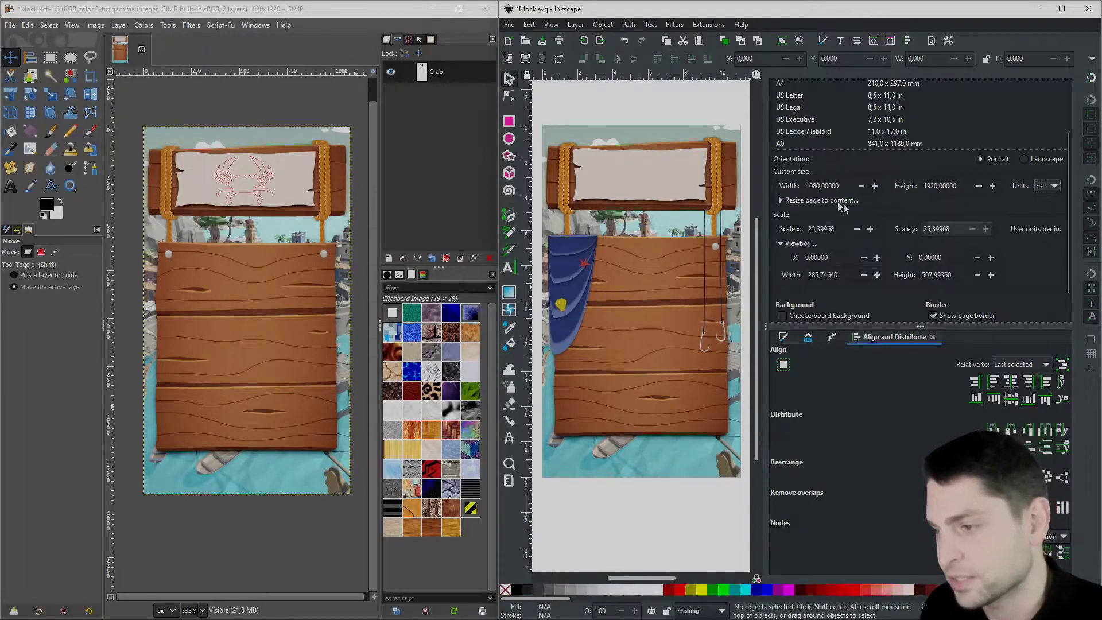
click(1049, 185)
click(1047, 138)
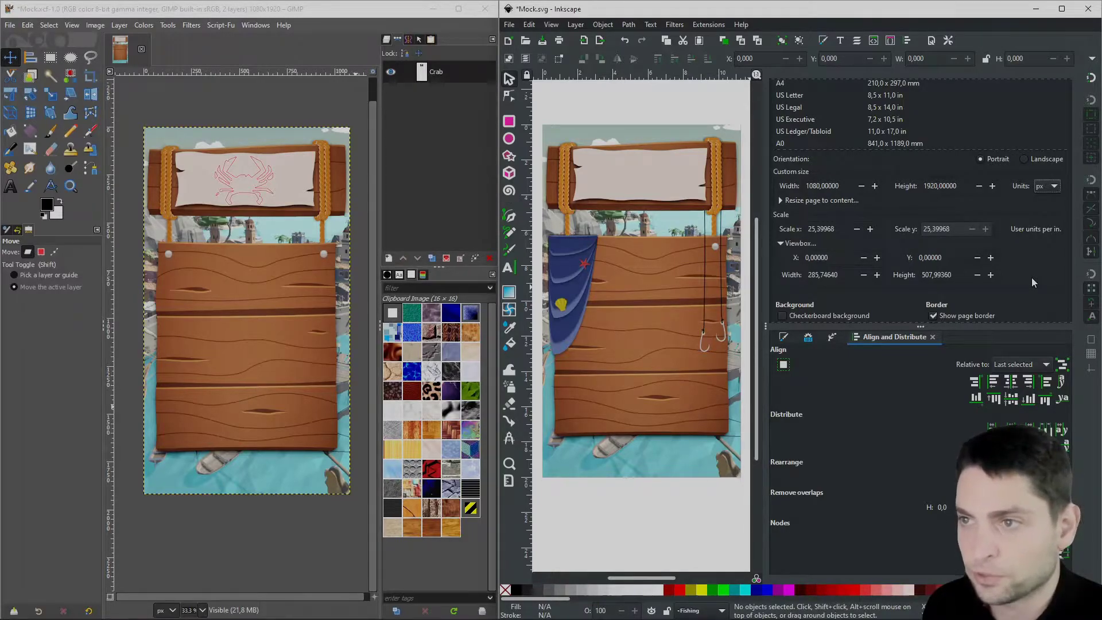
click(1046, 186)
click(1045, 140)
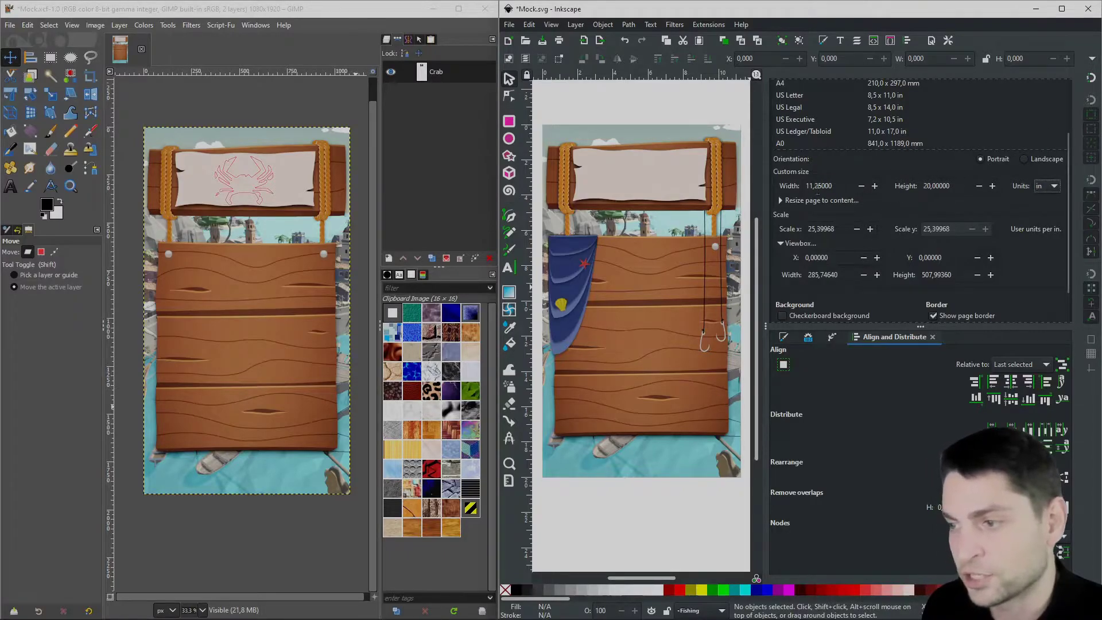
Export GIMP's Crab path as crab.svg and bring up the Demo folder window
click(407, 108)
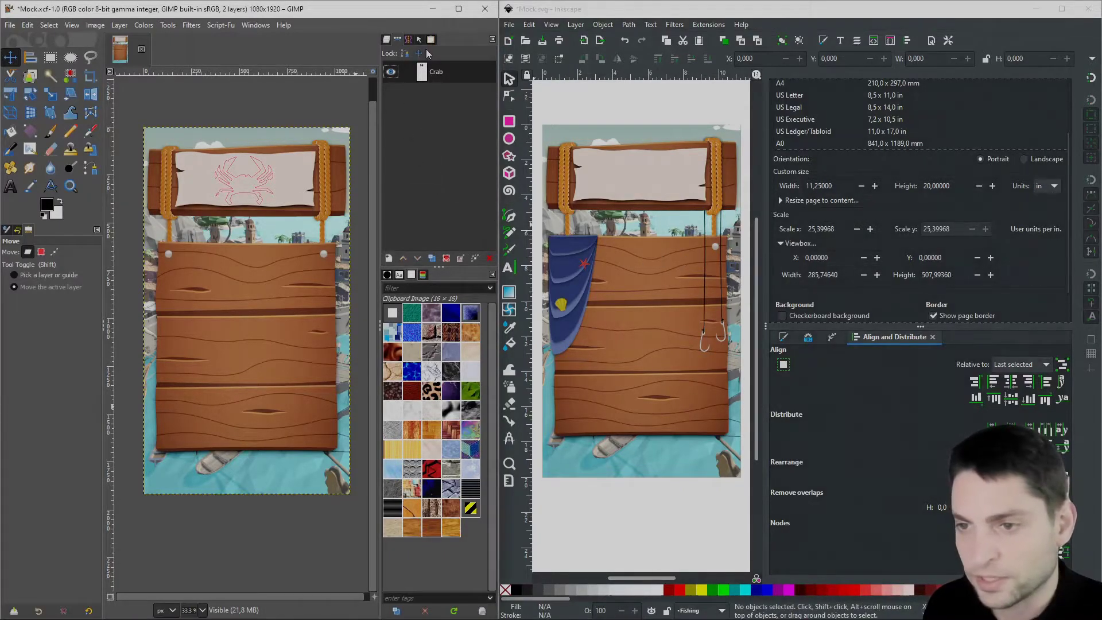
right_click(431, 75)
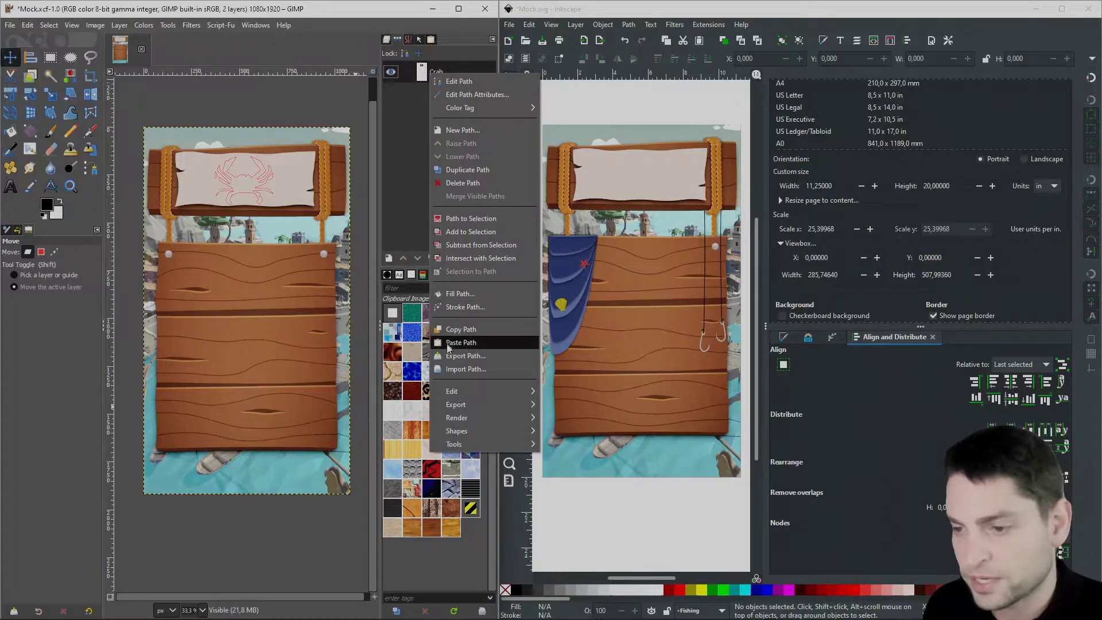
click(465, 356)
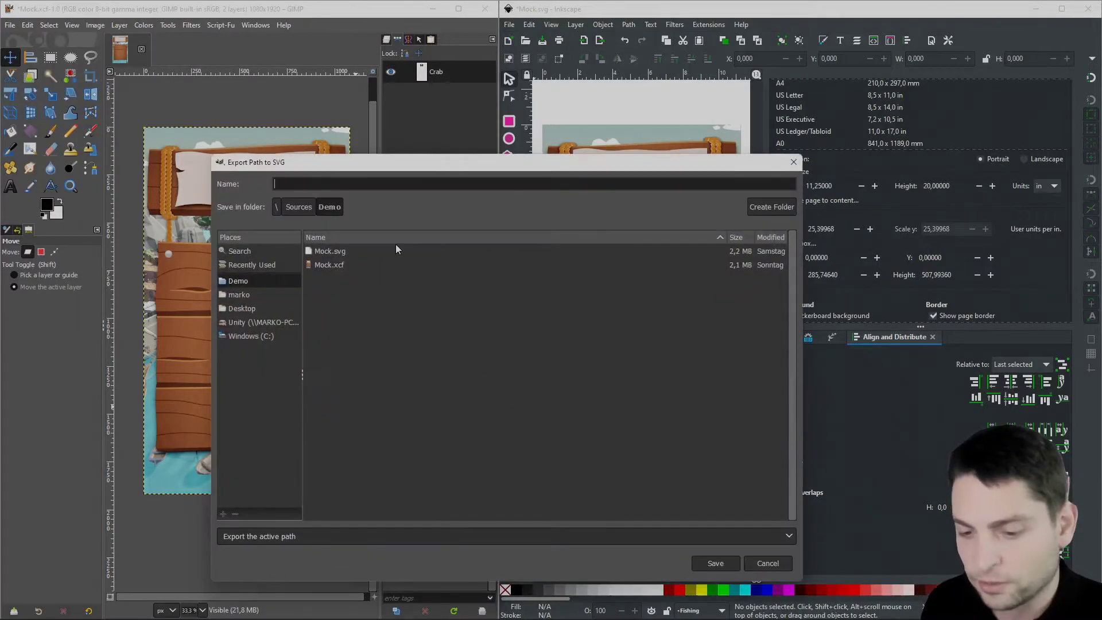
text(crab.svb)
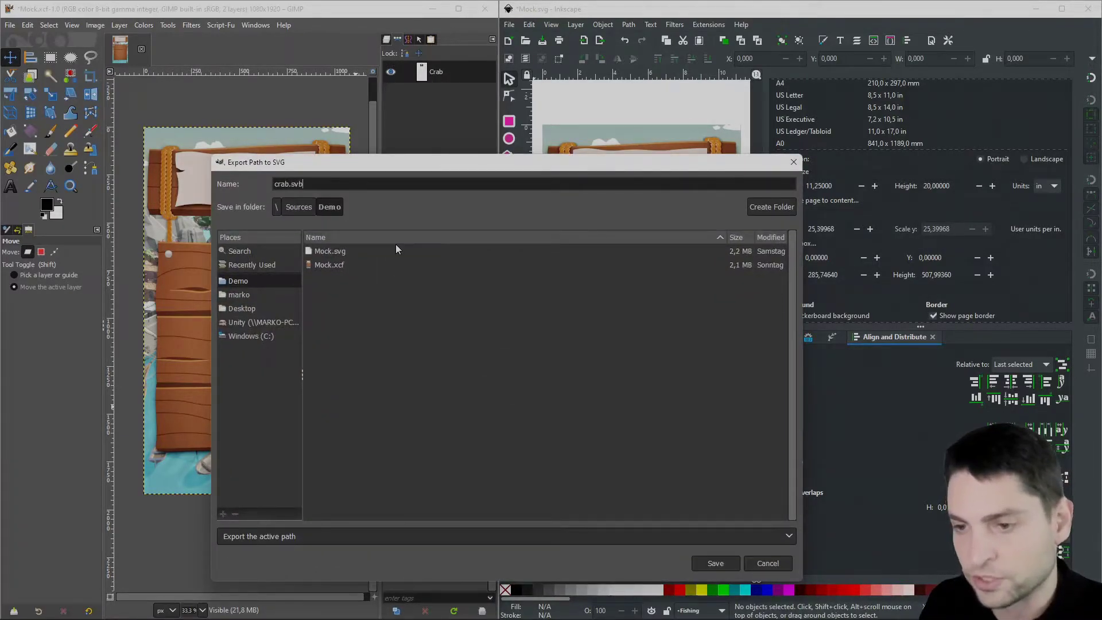
key(Return)
key(super+Tab)
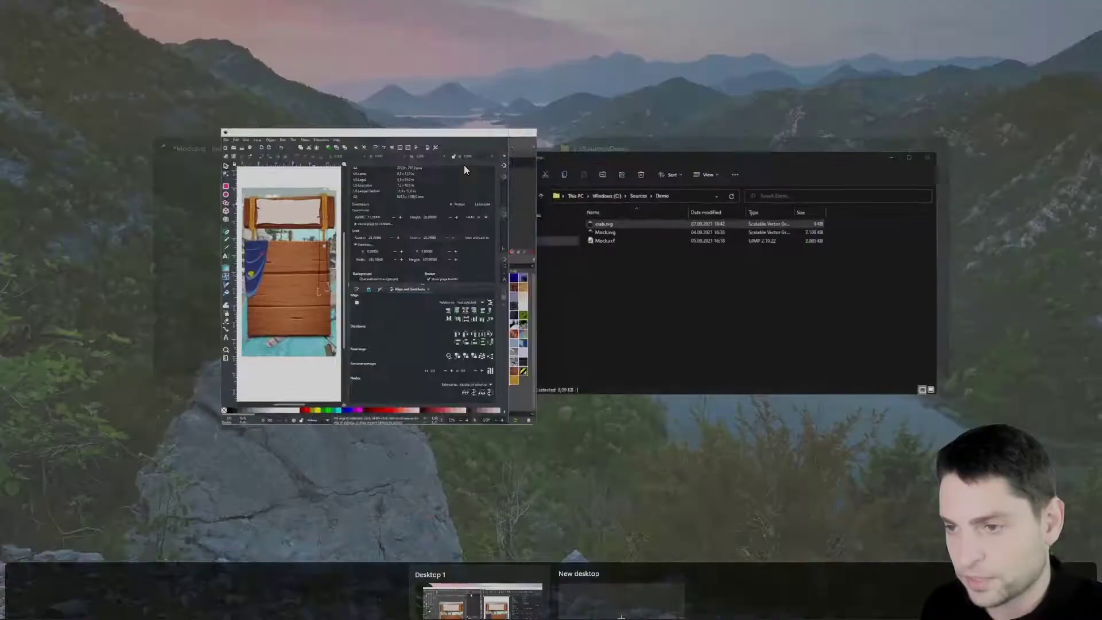
click(739, 301)
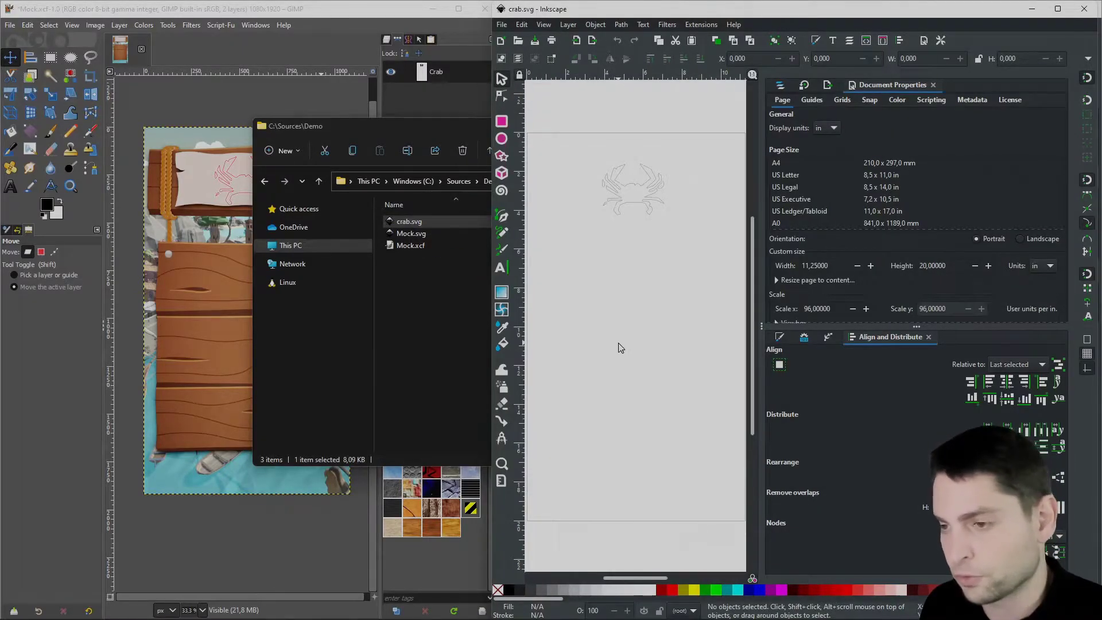
Paste the crab outline in place into Mock.svg, close crab.svg, and show the Objects panel
key(ctrl+a)
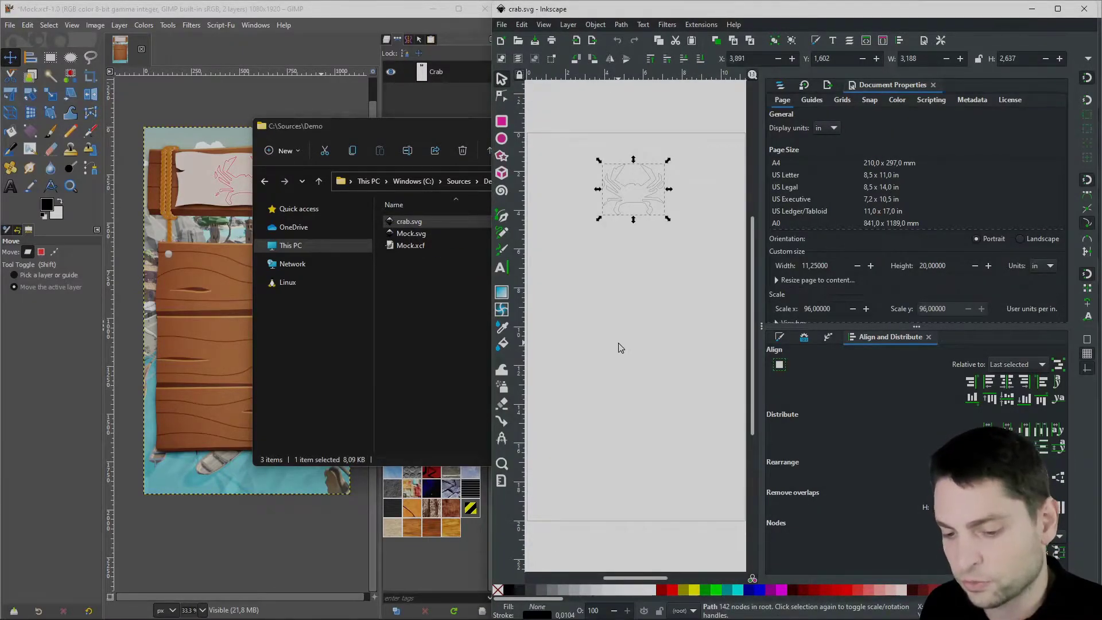
drag(631, 8, 150, 43)
click(713, 112)
click(529, 24)
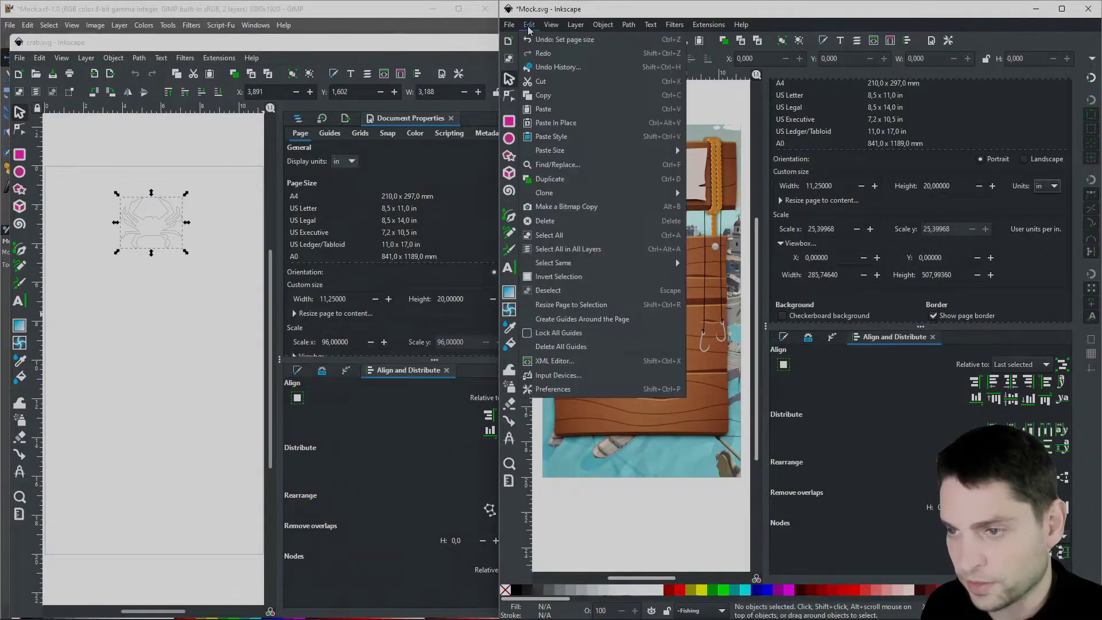
click(623, 126)
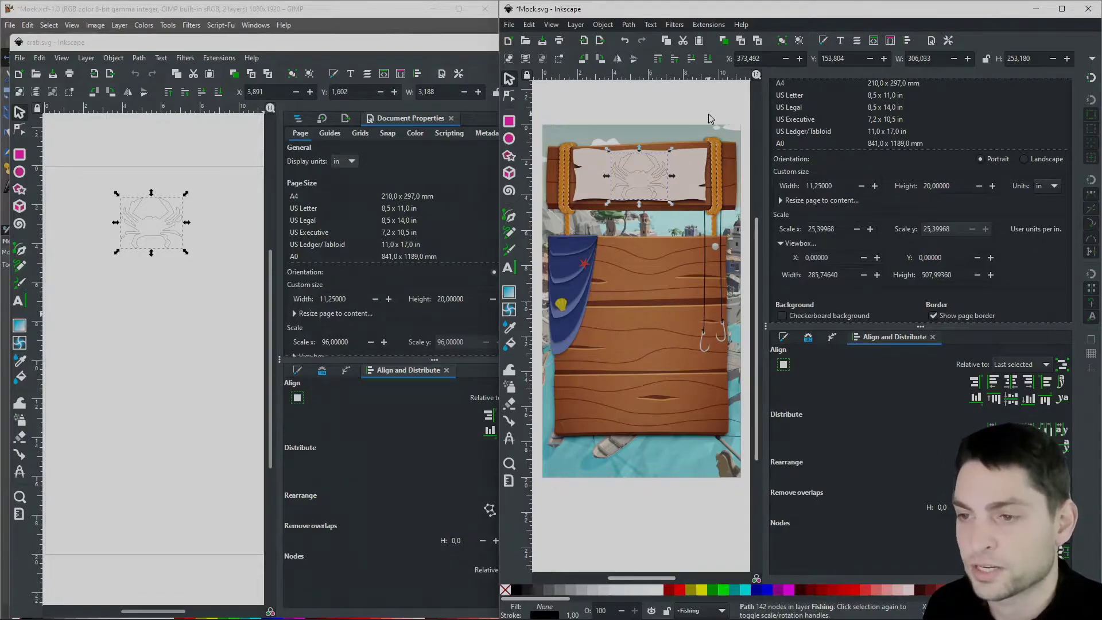
click(635, 202)
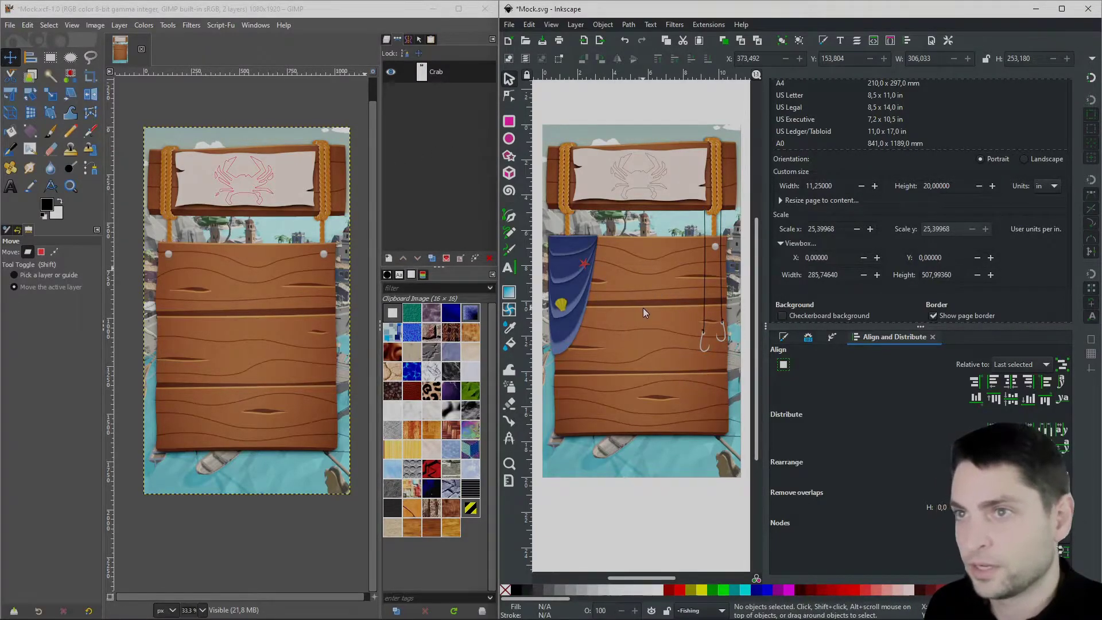
click(603, 25)
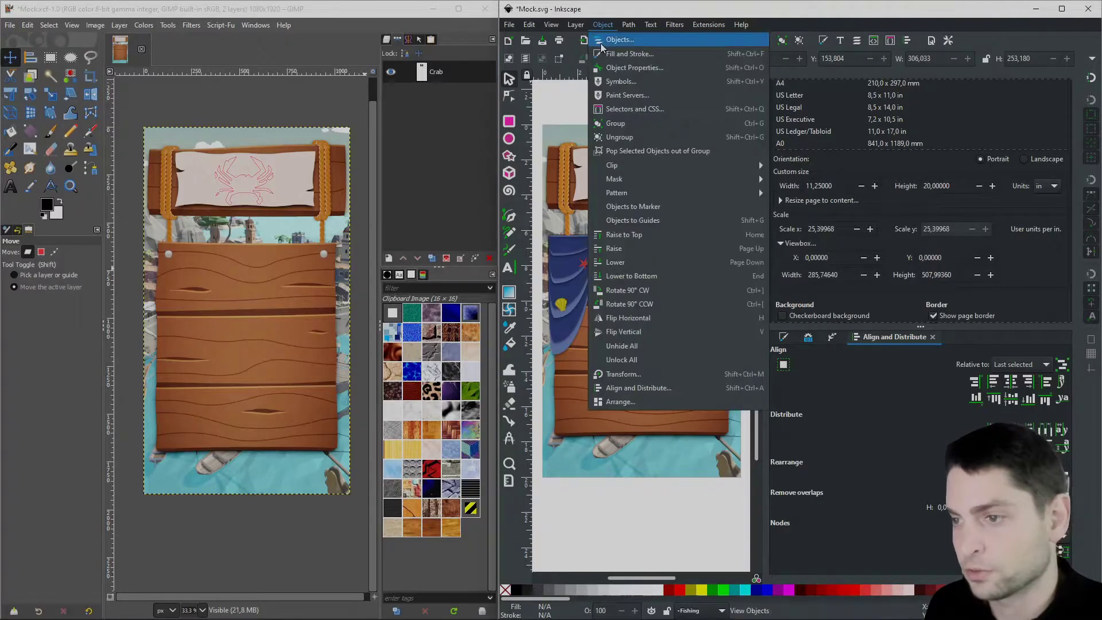
click(690, 43)
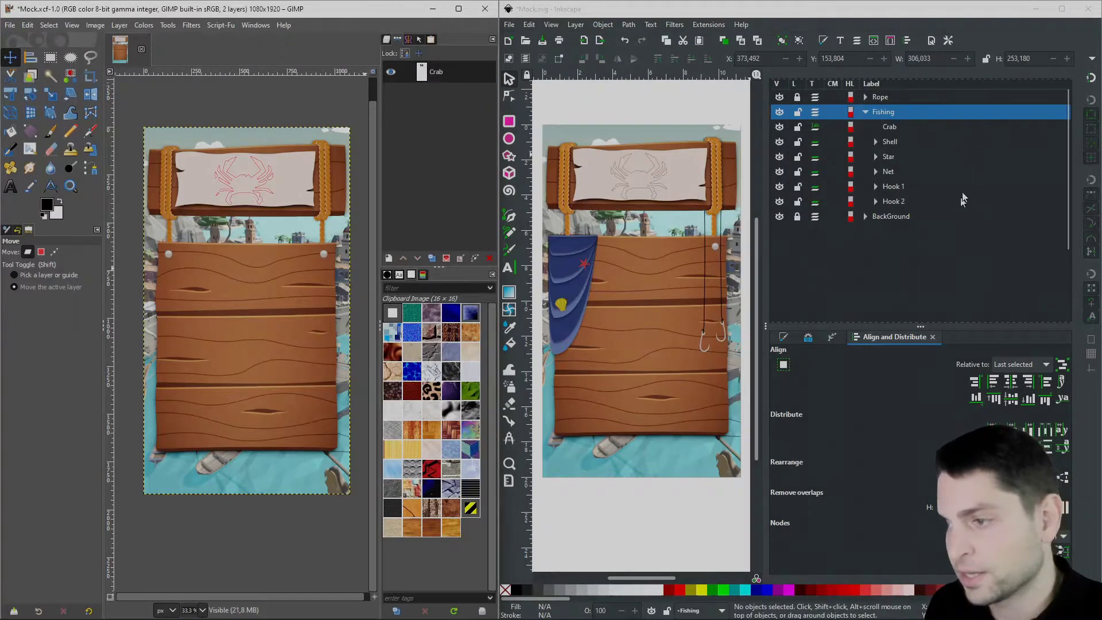
Expand Hook 1 in Objects and inspect its string, left and right shadows, and hook
click(387, 39)
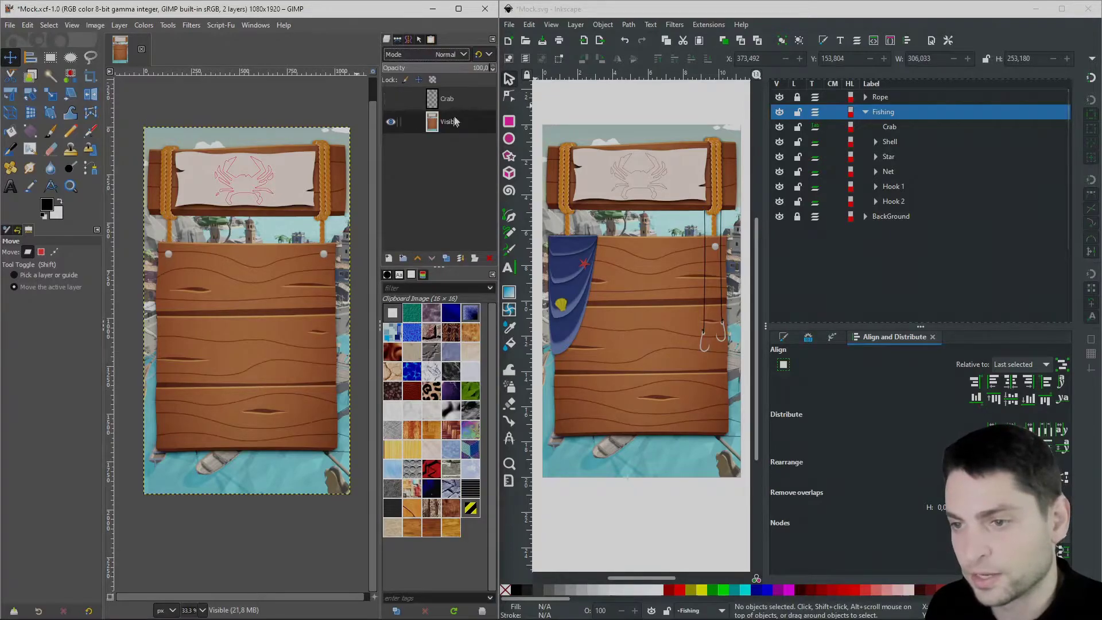
click(893, 193)
click(892, 188)
click(902, 226)
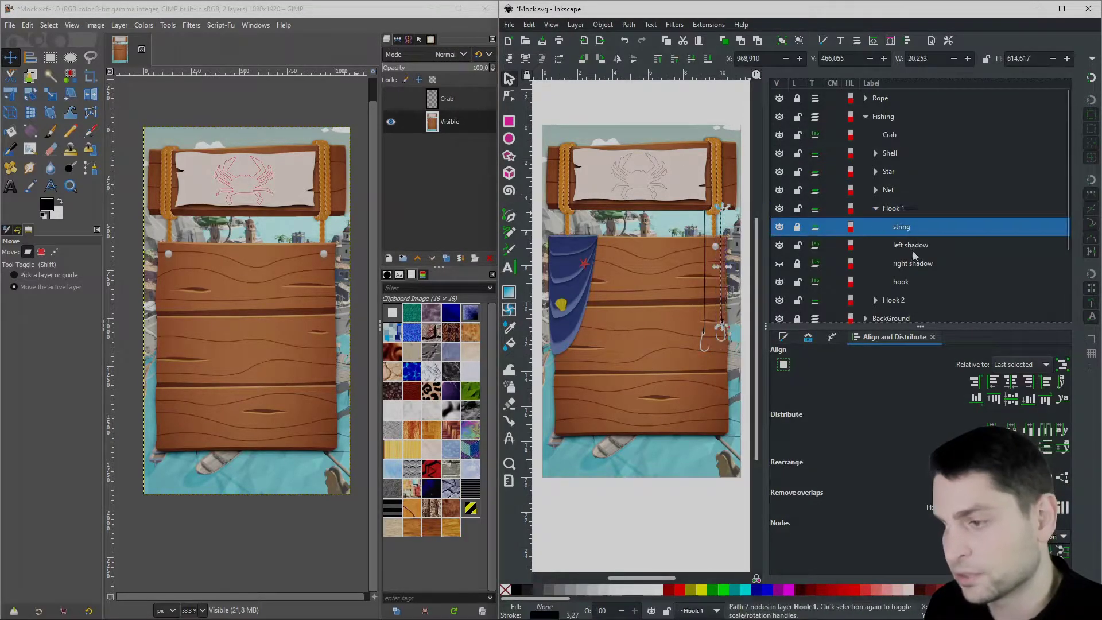
click(909, 244)
click(912, 263)
click(908, 280)
Select the Hook 1 and Hook 2 groups together
click(893, 207)
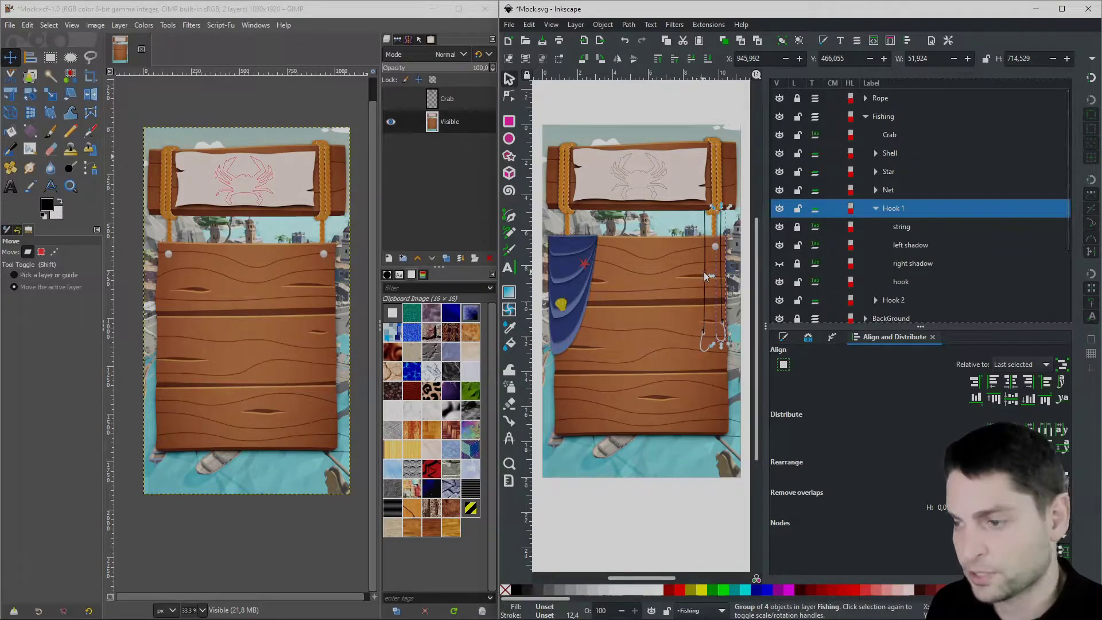
shift+click(700, 304)
click(399, 39)
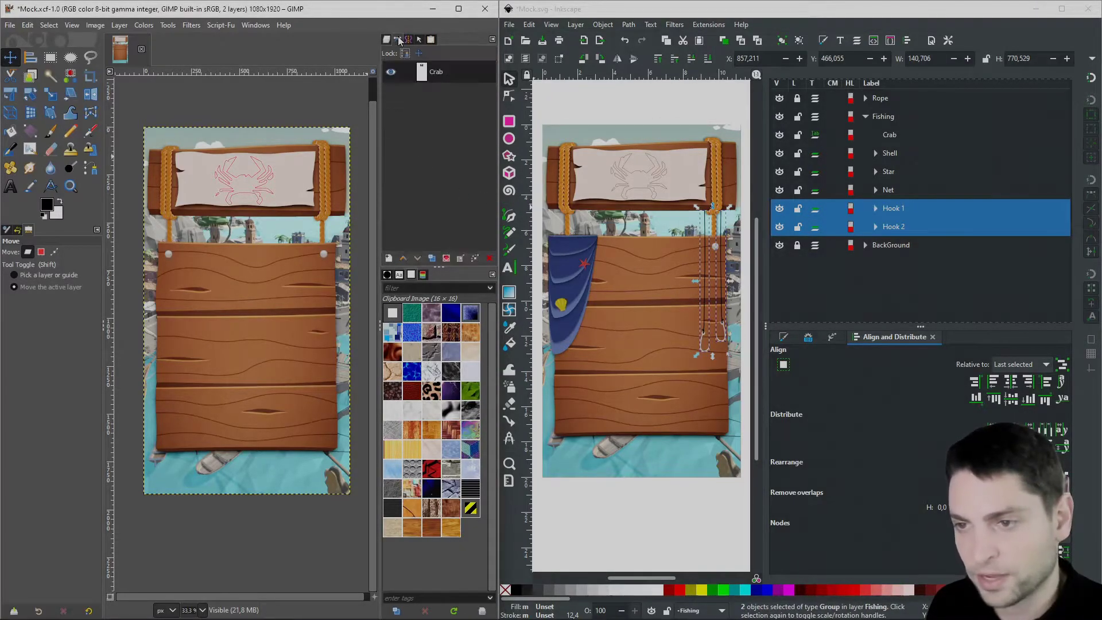
Paste the hooks as a new GIMP path and align it to the image at offset 857, 466
right_click(423, 118)
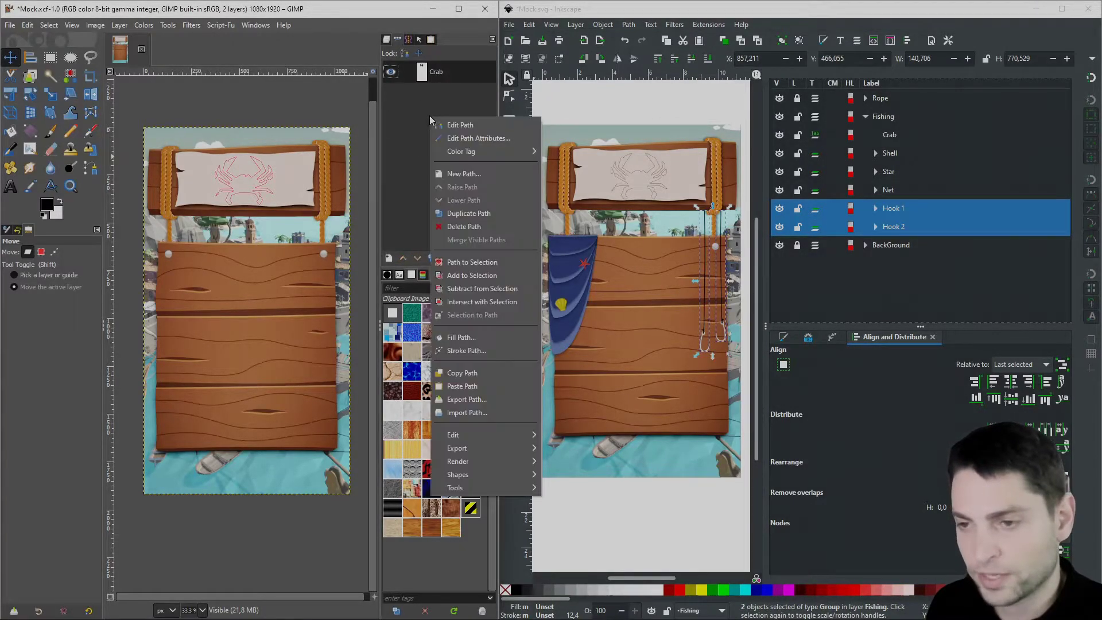
click(507, 386)
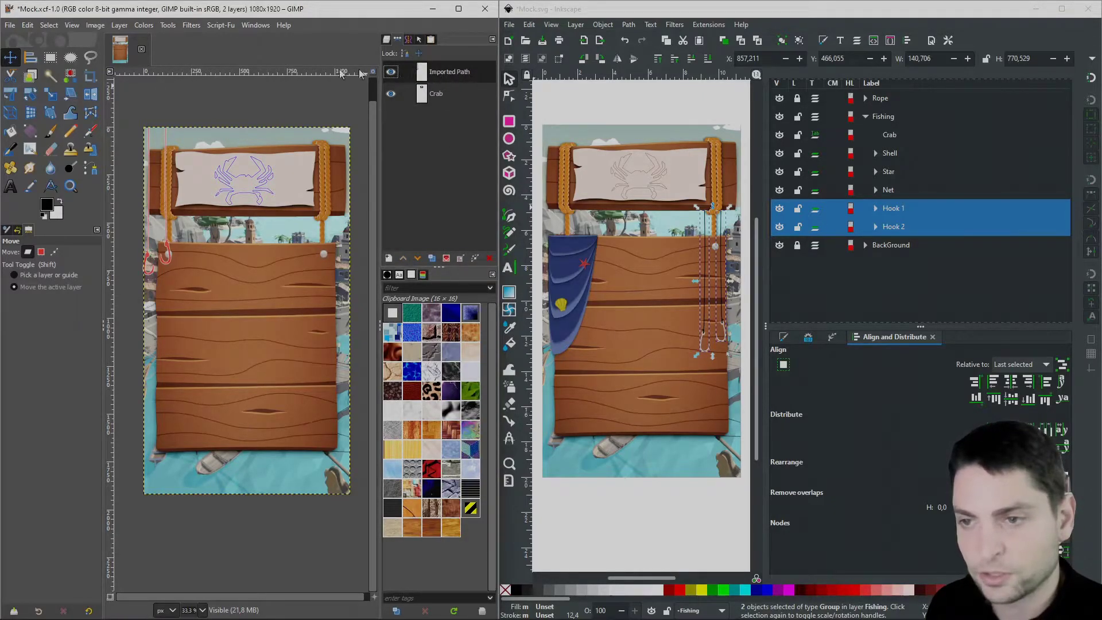
click(30, 58)
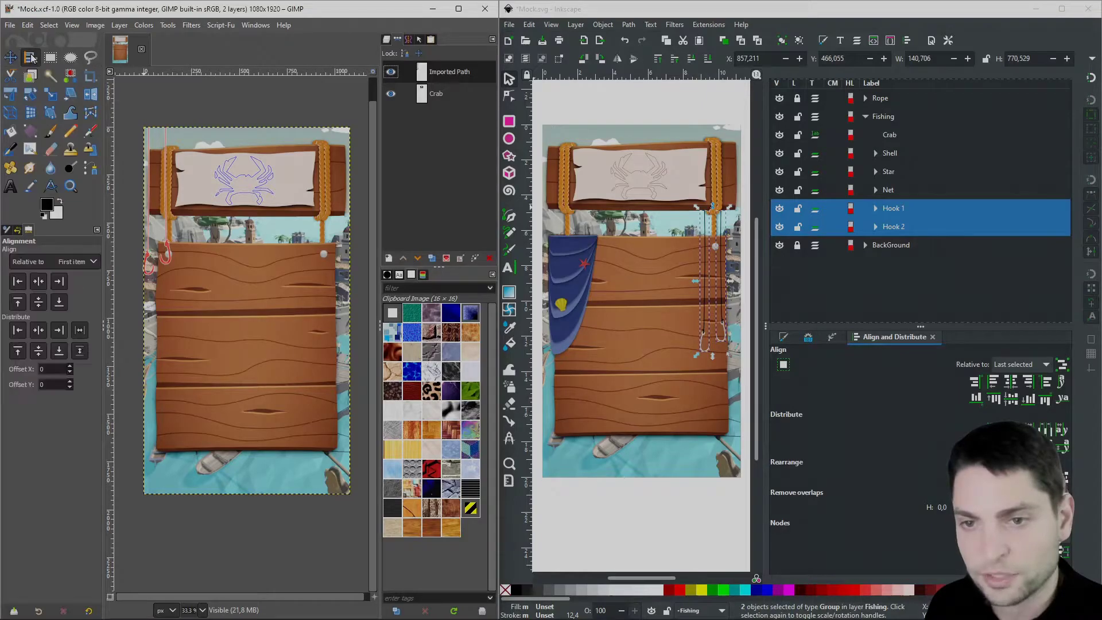
click(165, 145)
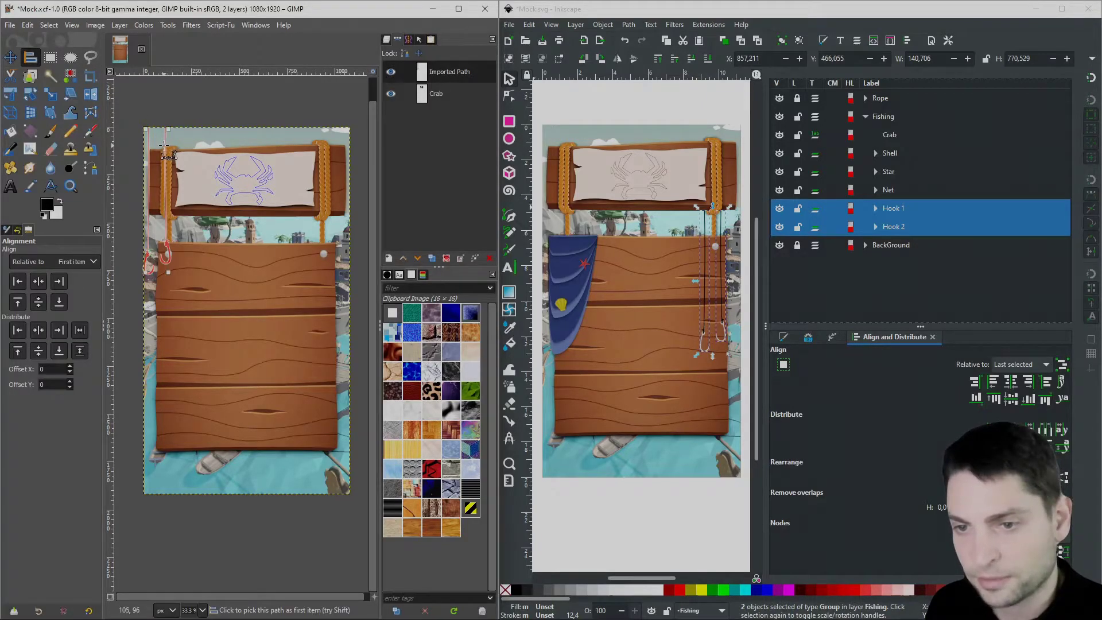
click(92, 262)
click(71, 291)
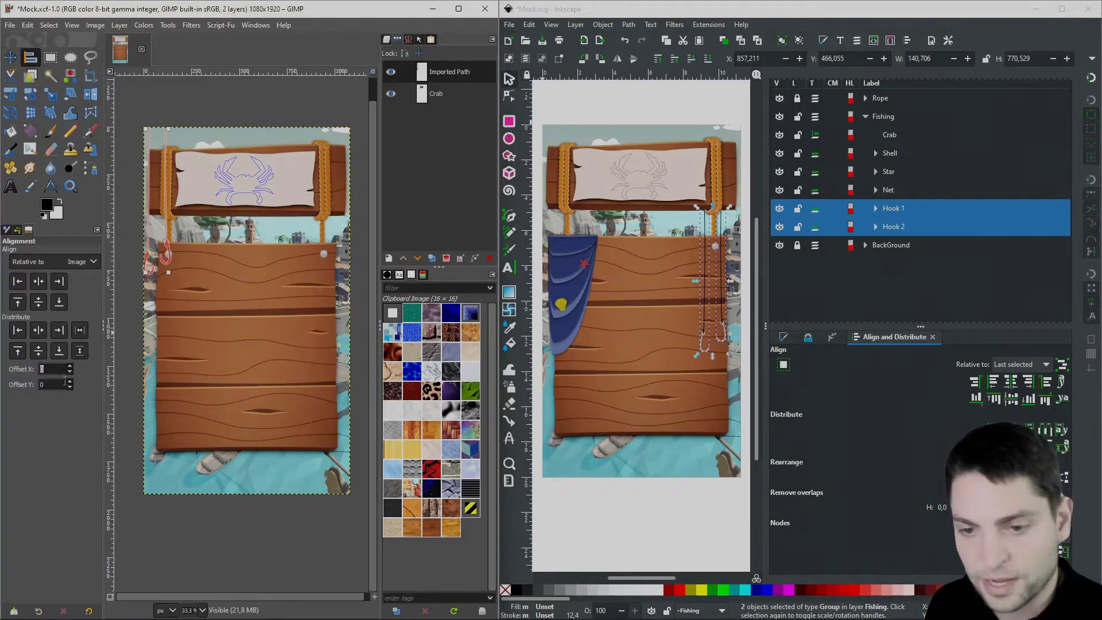
text(857)
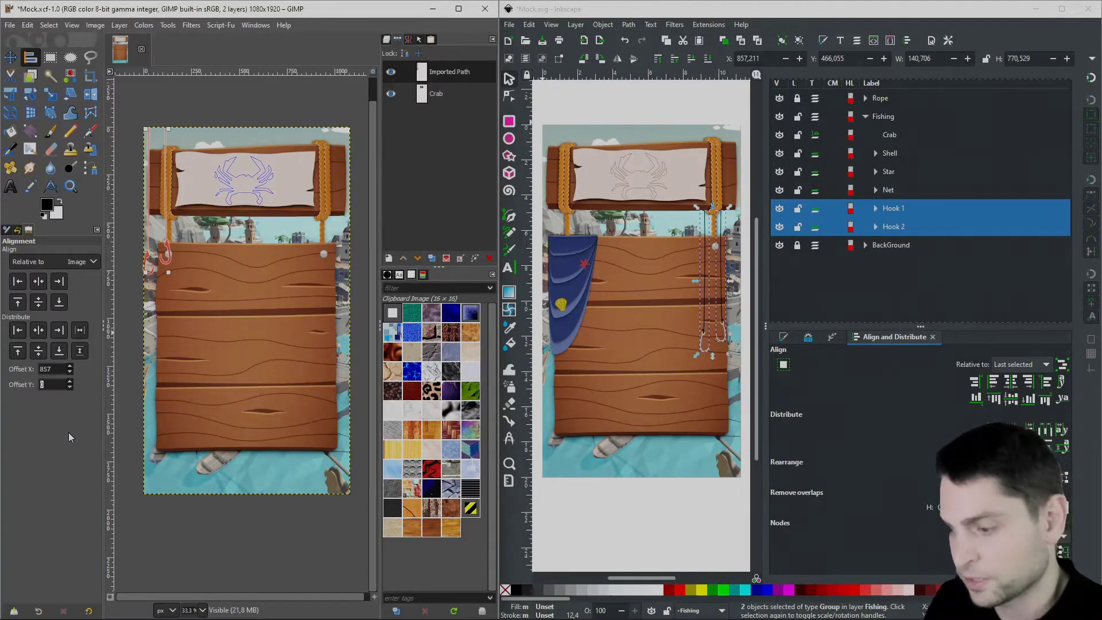
text(466)
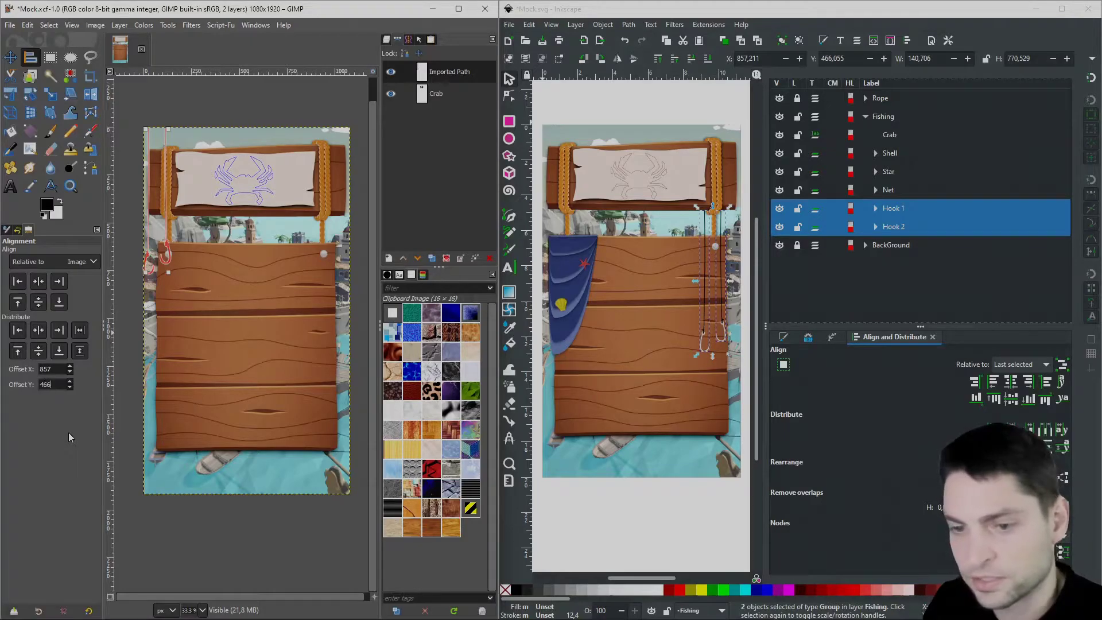
click(18, 332)
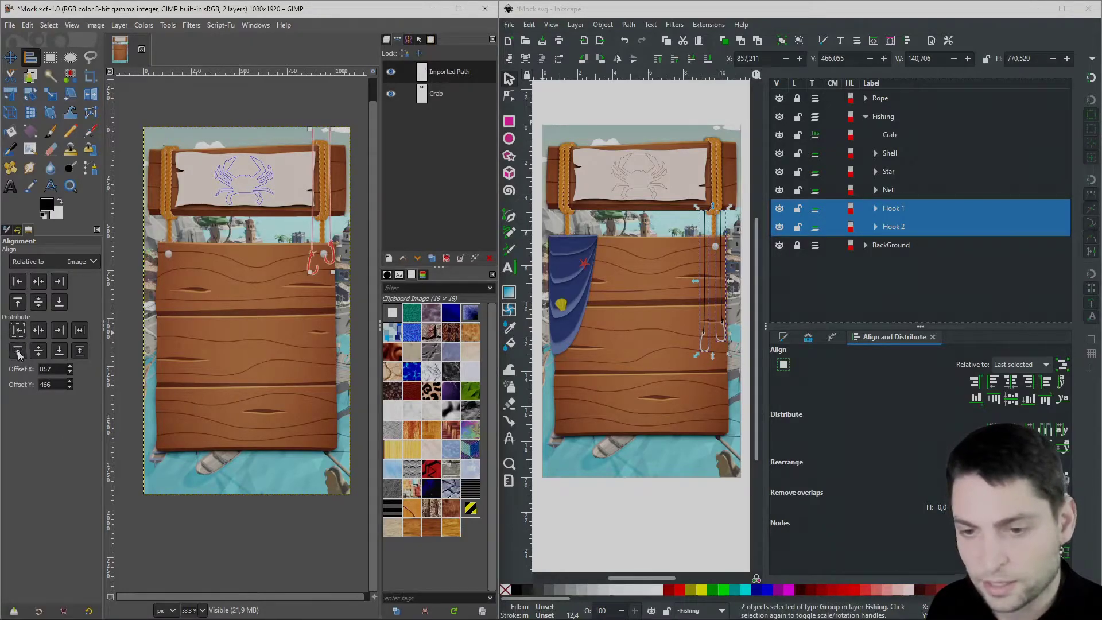
click(17, 351)
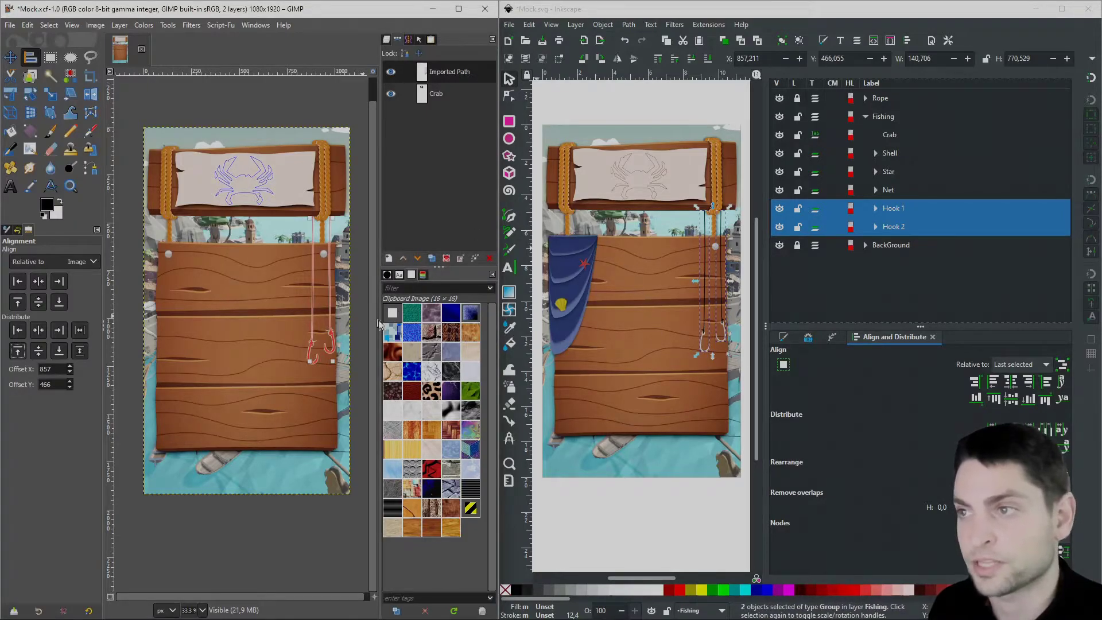
Draw a red 1080 × 1920 rectangle over the whole mockup page and add Hook 1 and Hook 2 to the selection
key(alt+Tab)
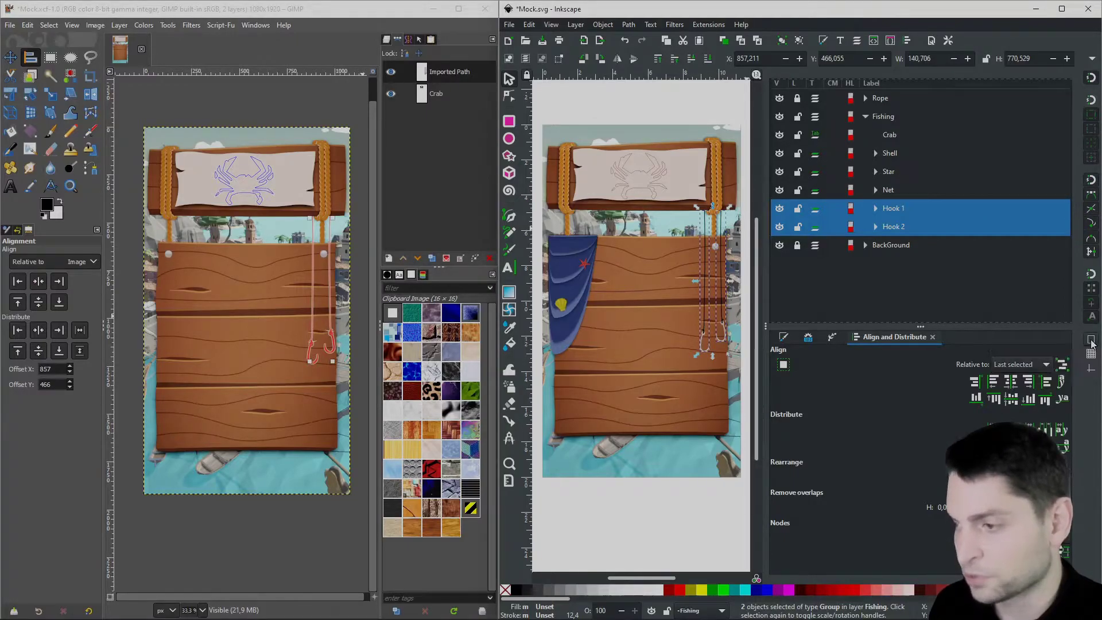
click(510, 122)
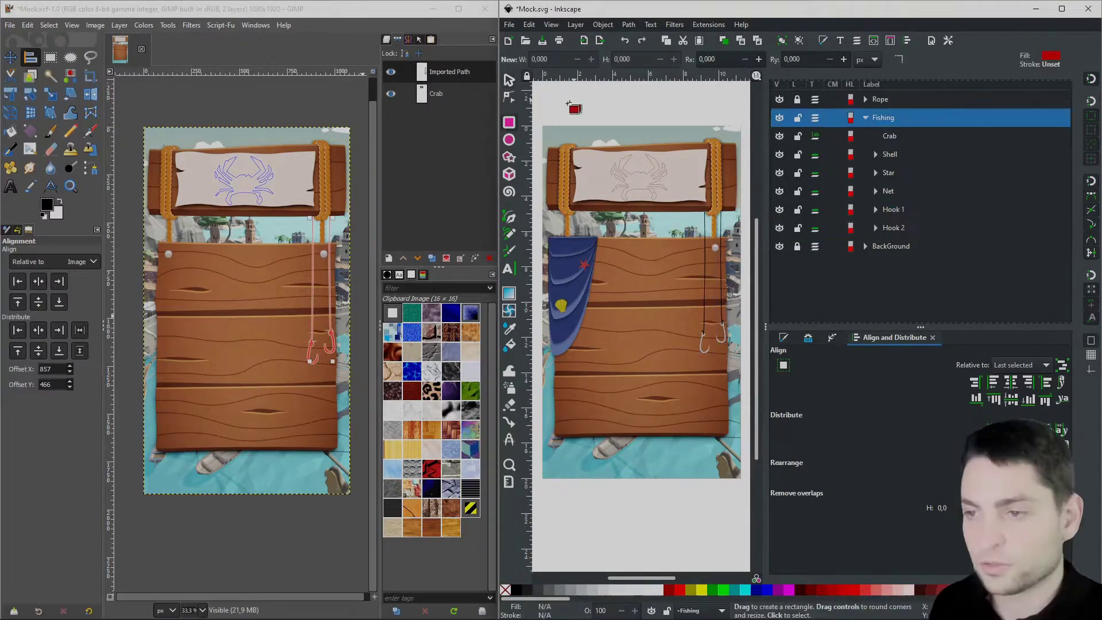
drag(568, 156, 742, 480)
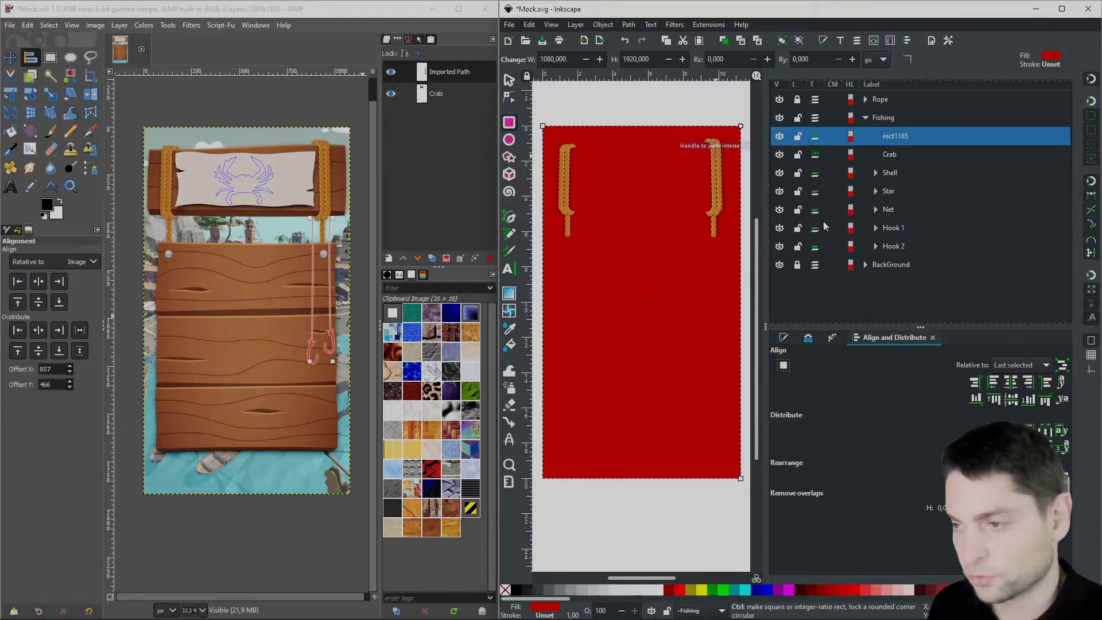
shift+click(900, 228)
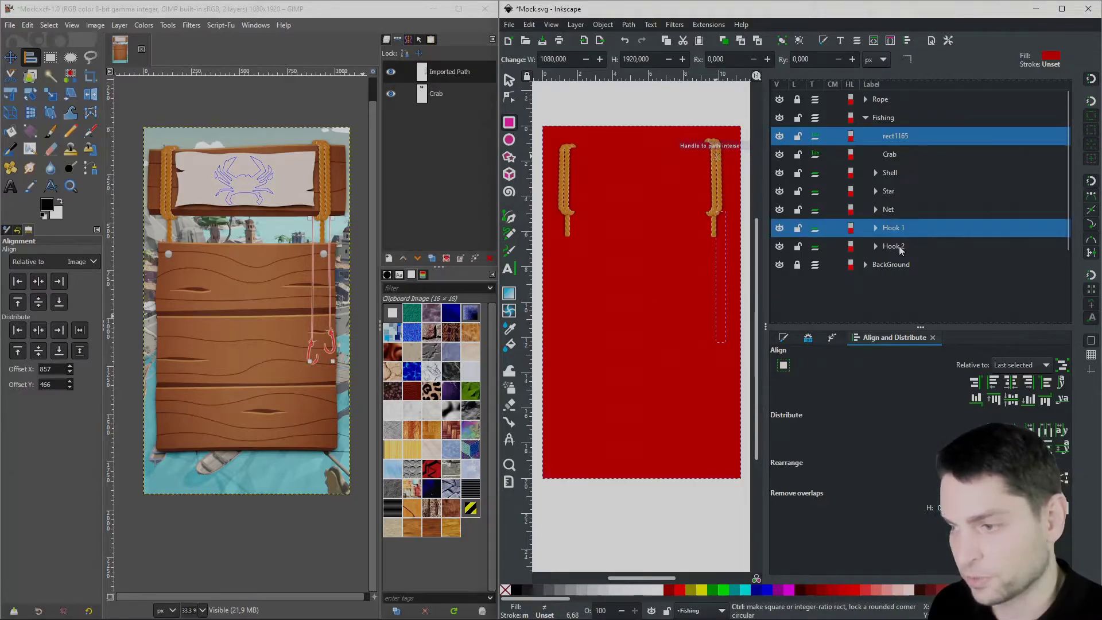
shift+click(900, 248)
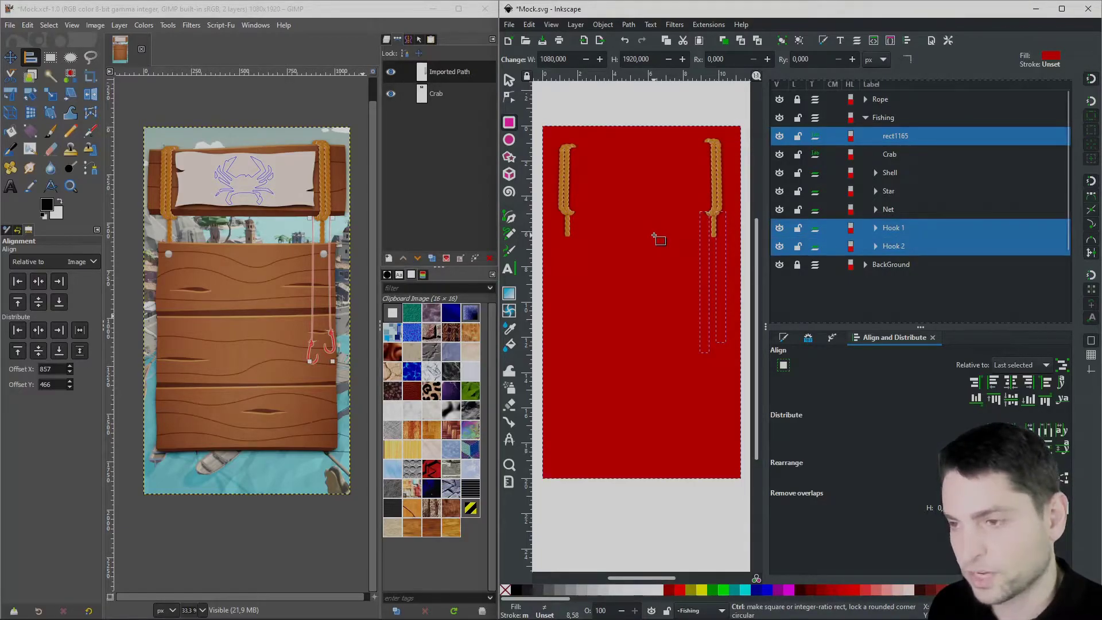
Paste the rectangle and hooks into a new document, resize the page to the rectangle, then delete it
click(509, 25)
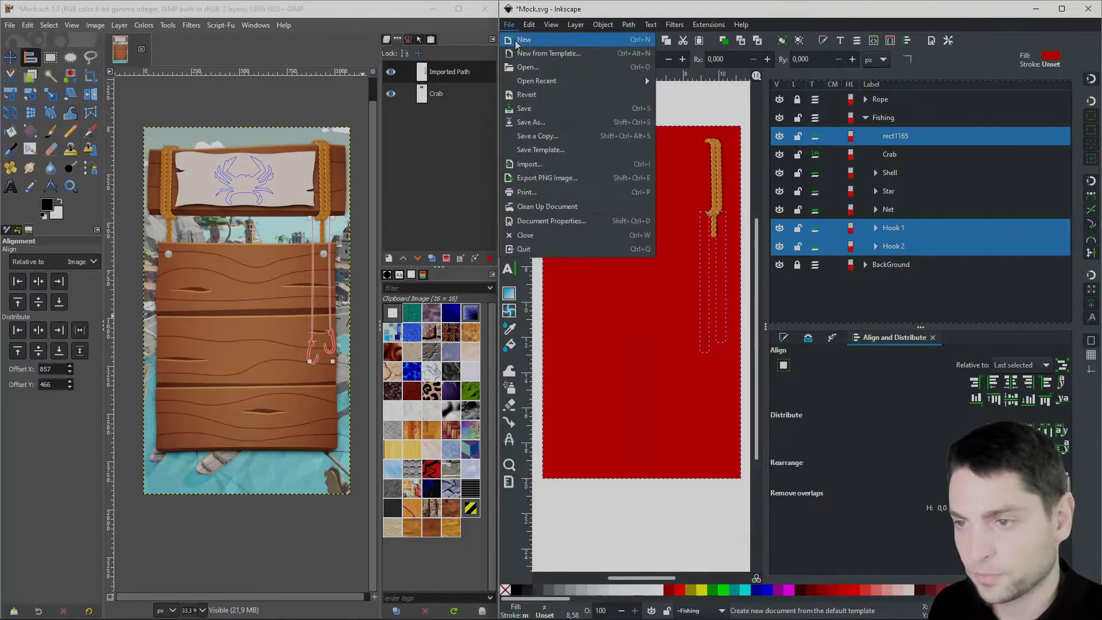
click(518, 40)
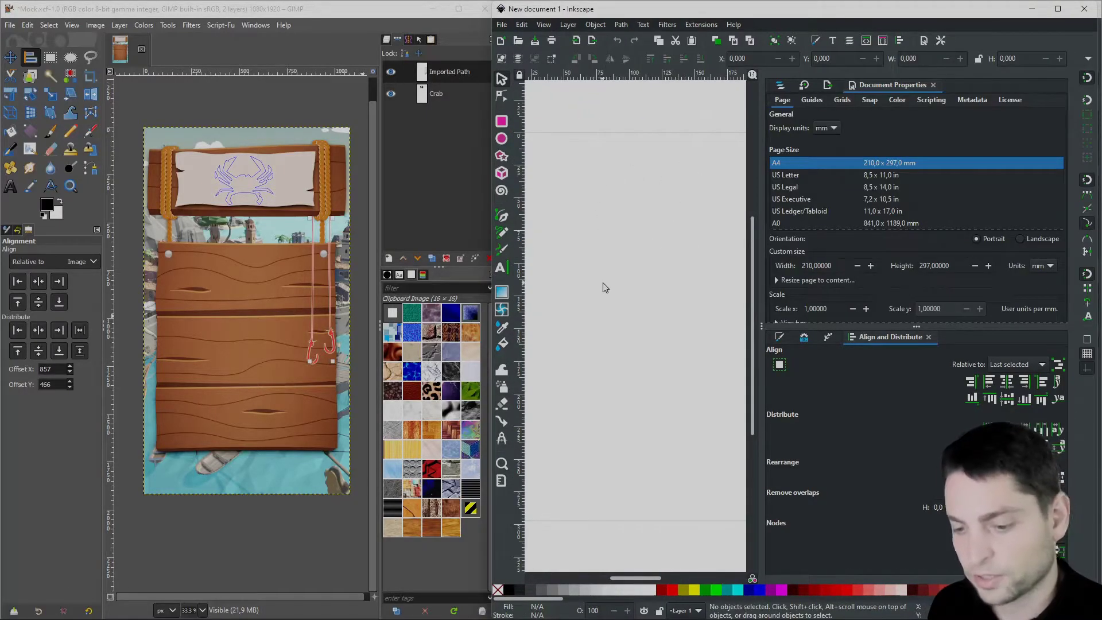
key(ctrl+v)
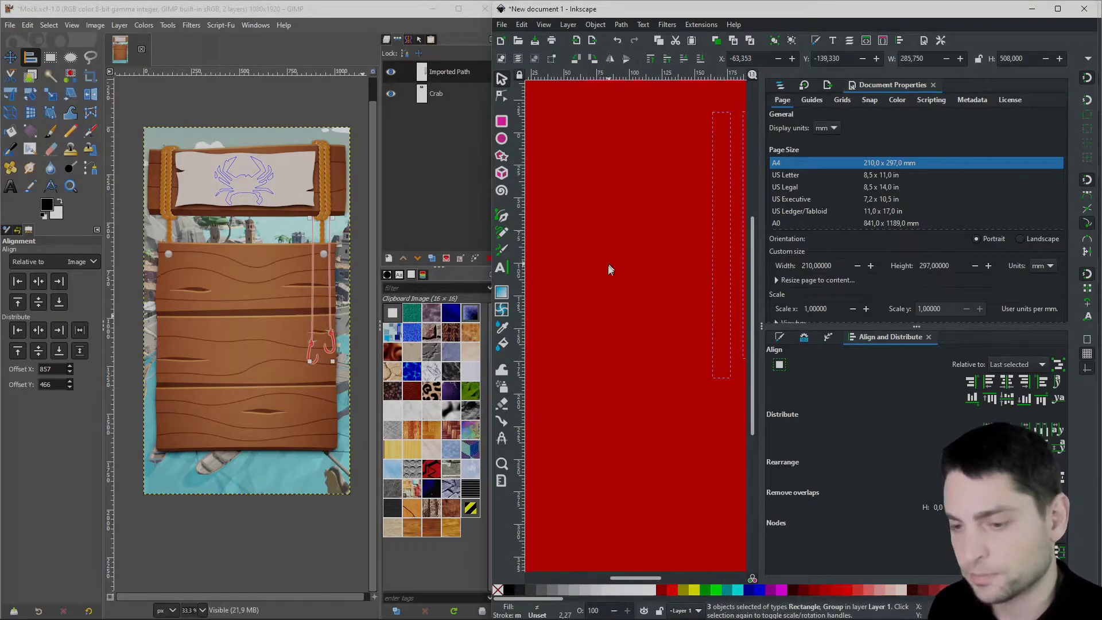
key(3)
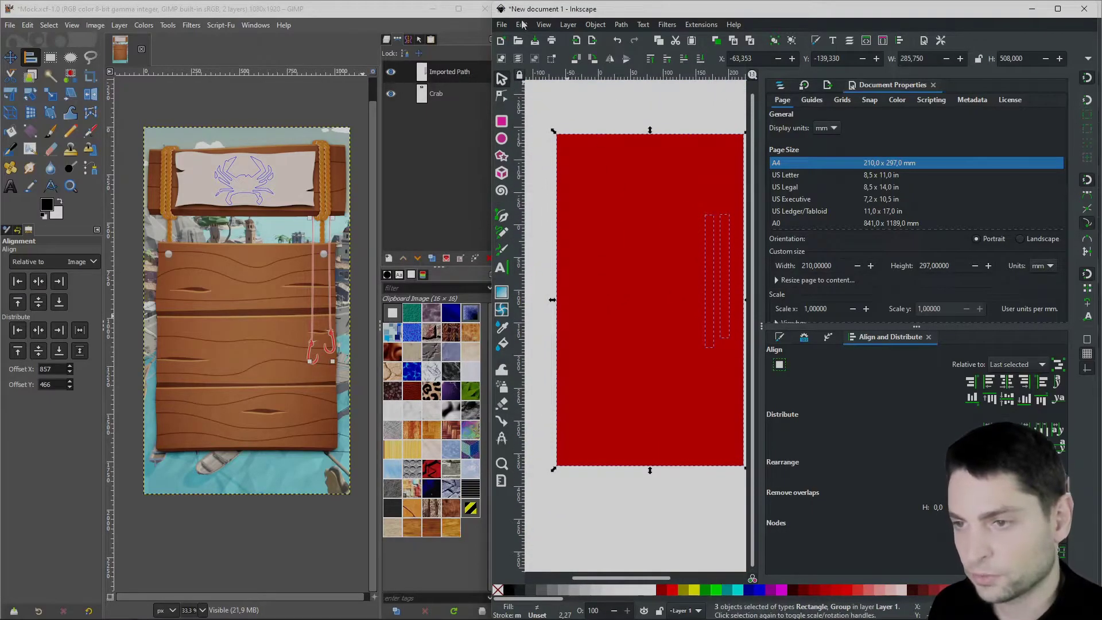
click(522, 24)
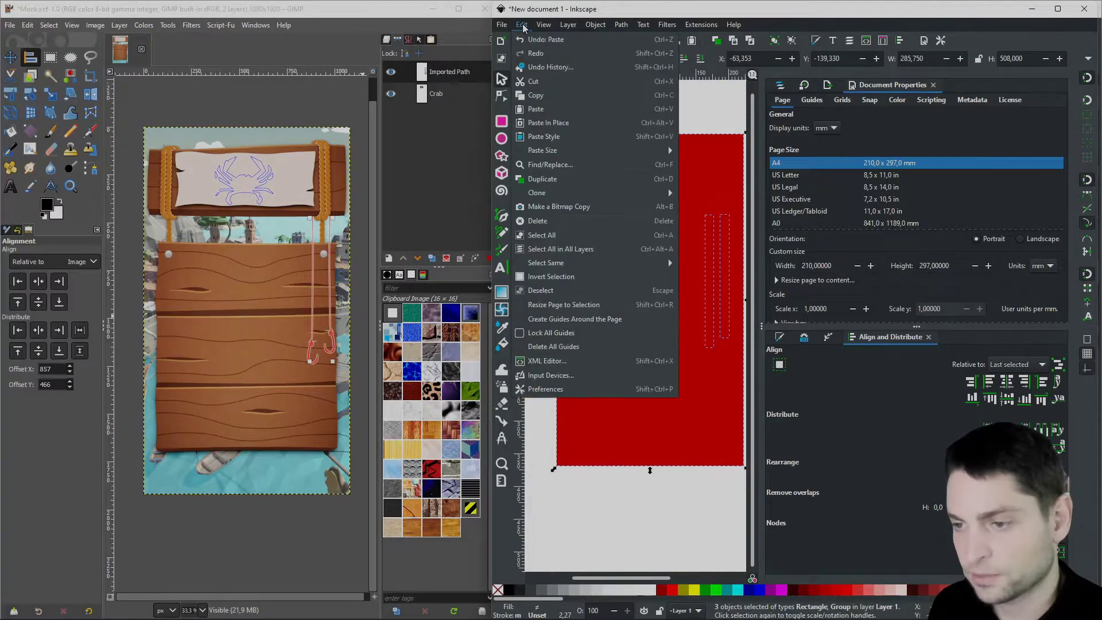
click(616, 305)
click(685, 94)
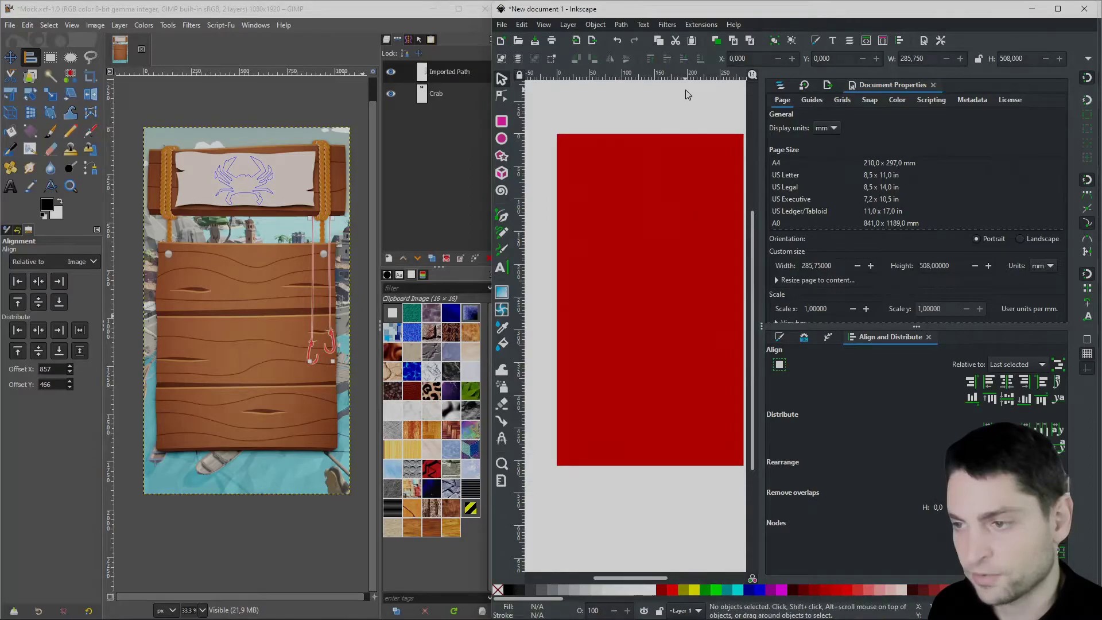
click(596, 166)
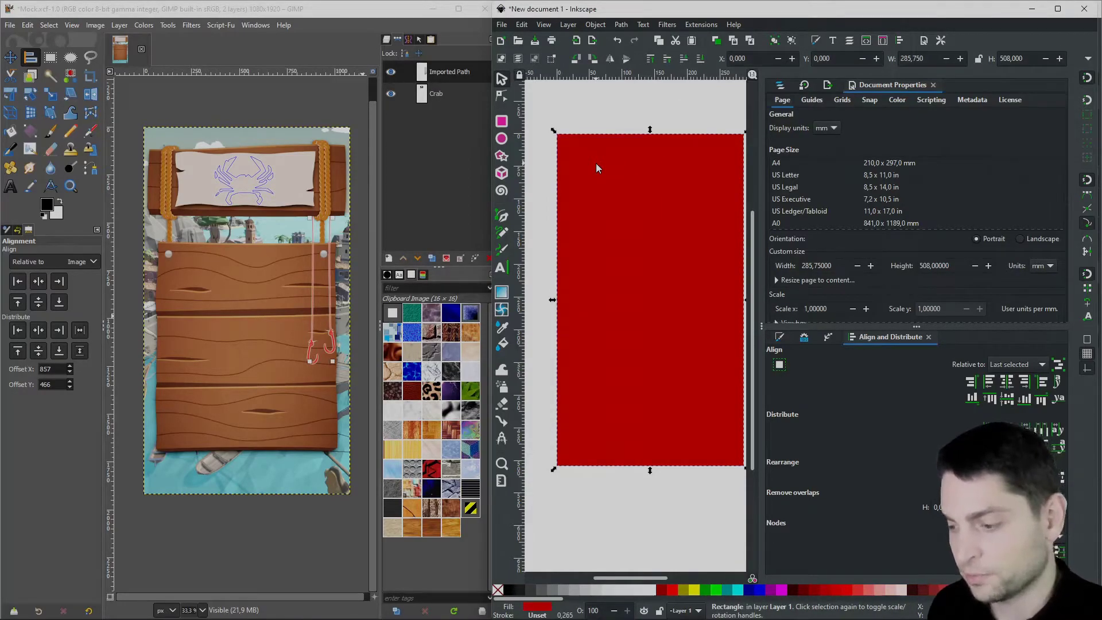
key(Delete)
scroll(671, 304, right, 1)
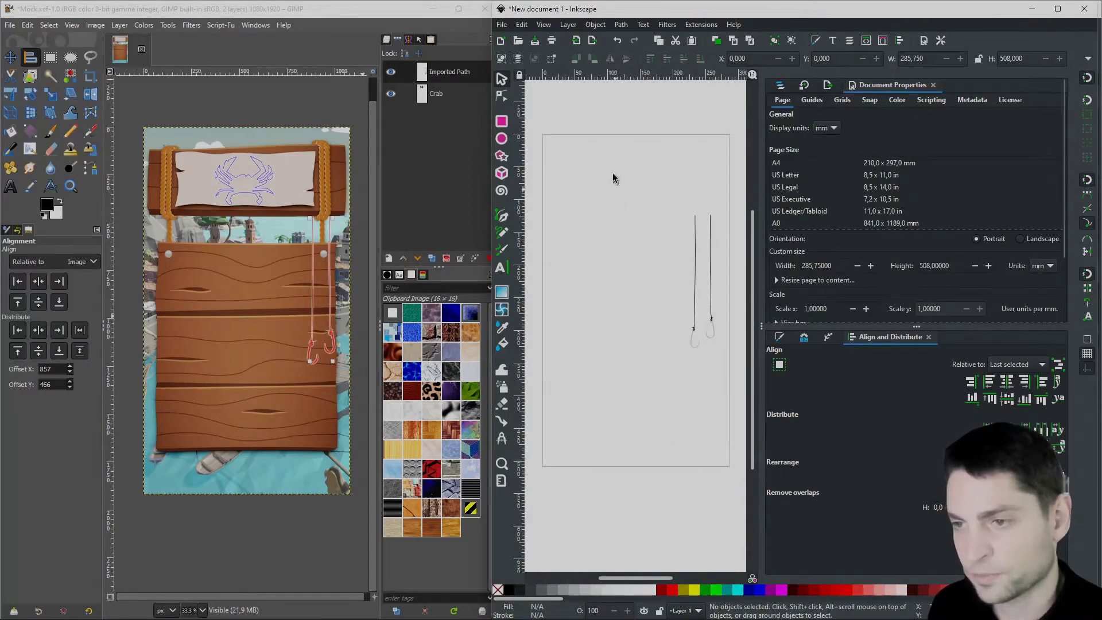
Save the hooks drawing as hooks.svg, close it, and delete the red placeholder rectangle from Mock.svg
click(501, 25)
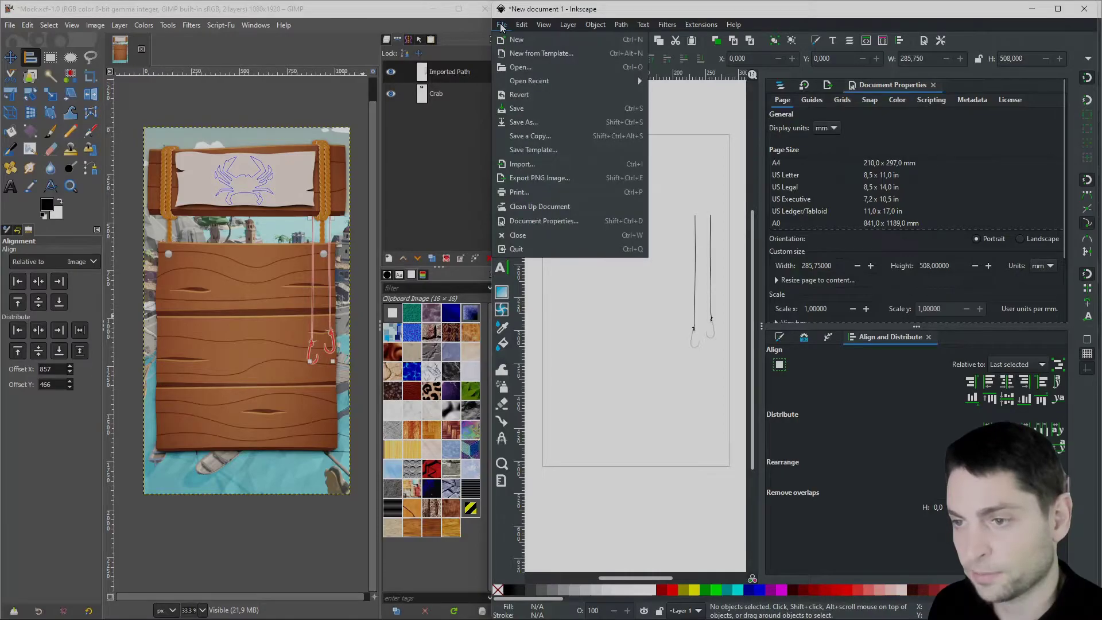
click(525, 120)
text(hooks.svg)
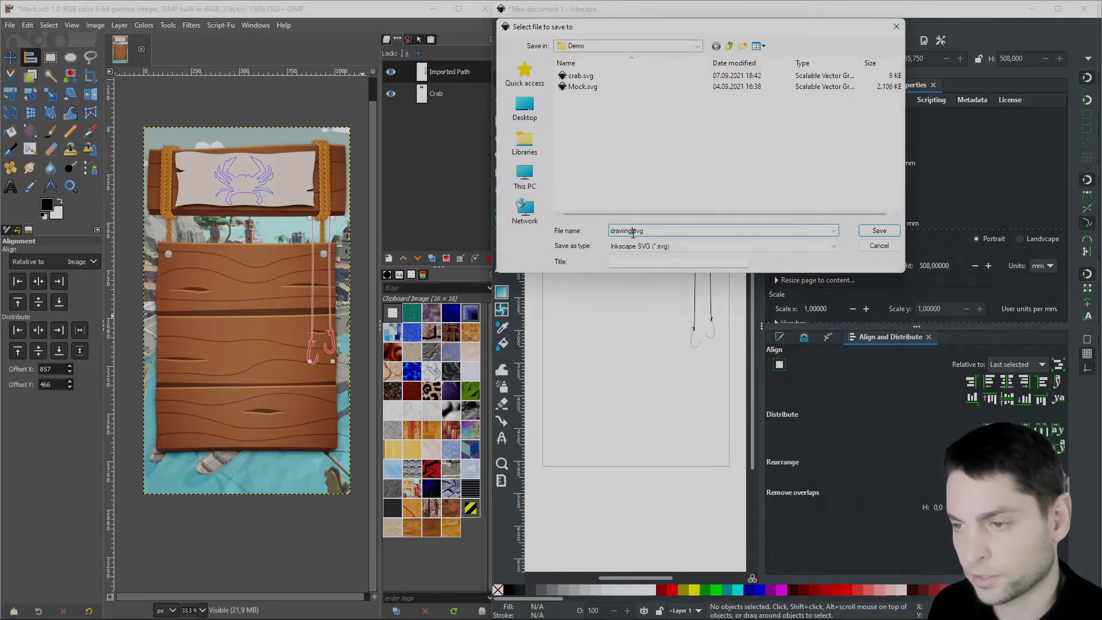
click(879, 230)
click(1090, 11)
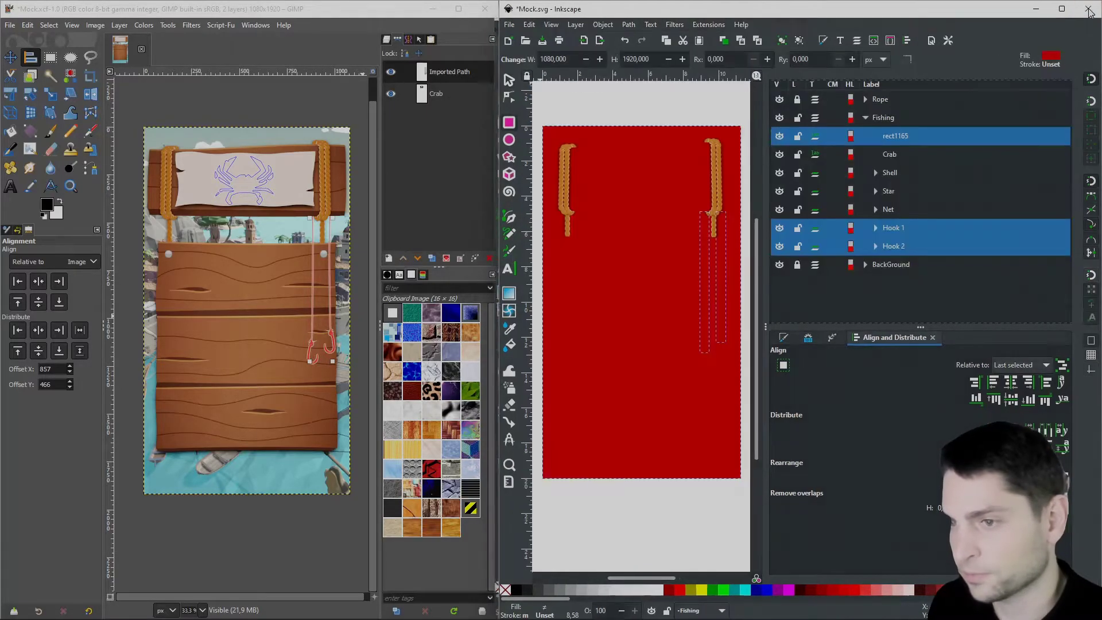
click(893, 136)
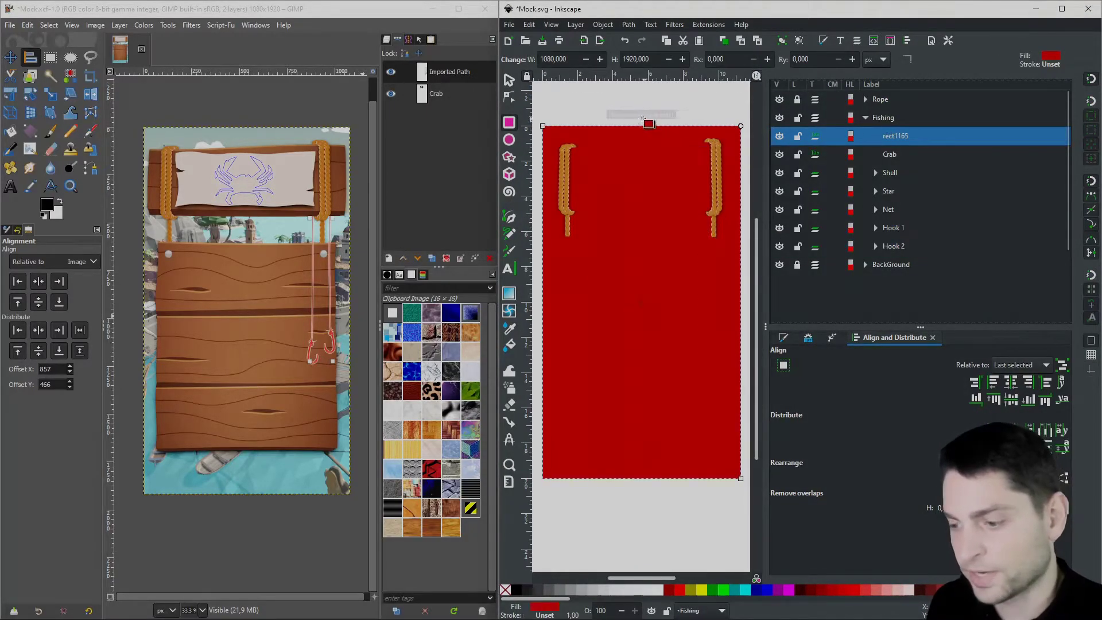
key(Delete)
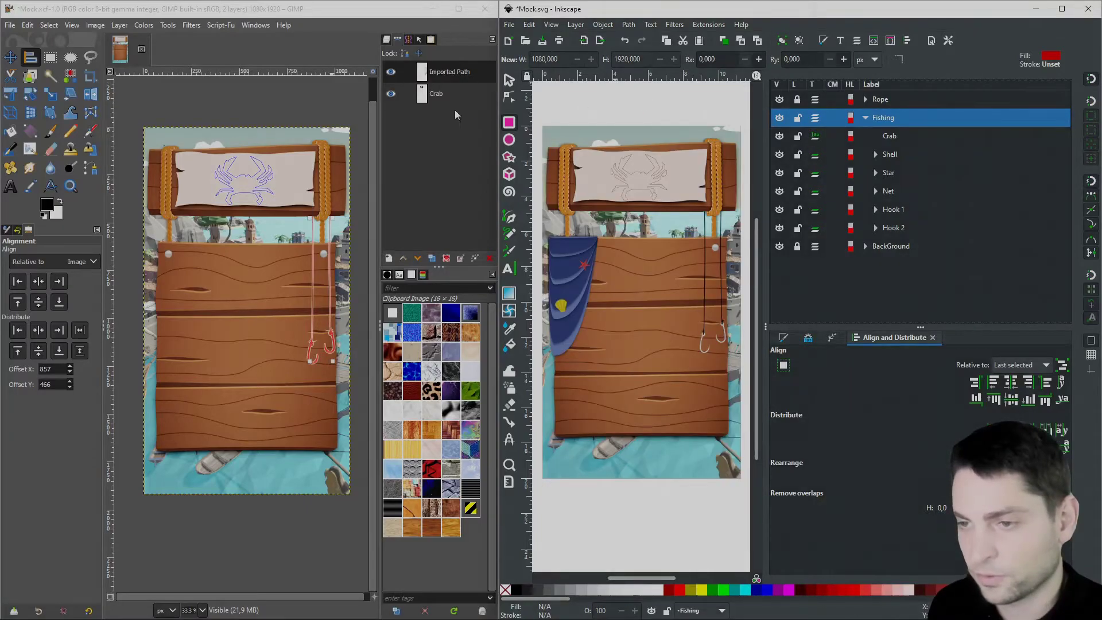
Import hooks.svg as a new path in GIMP's Paths panel and make it visible
right_click(425, 125)
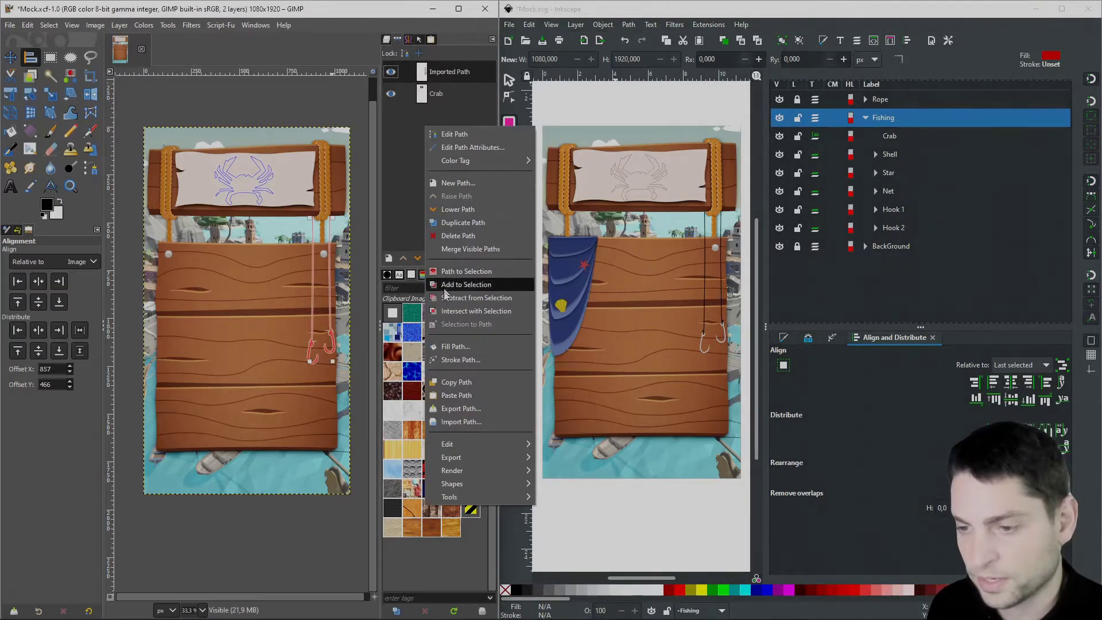
click(492, 426)
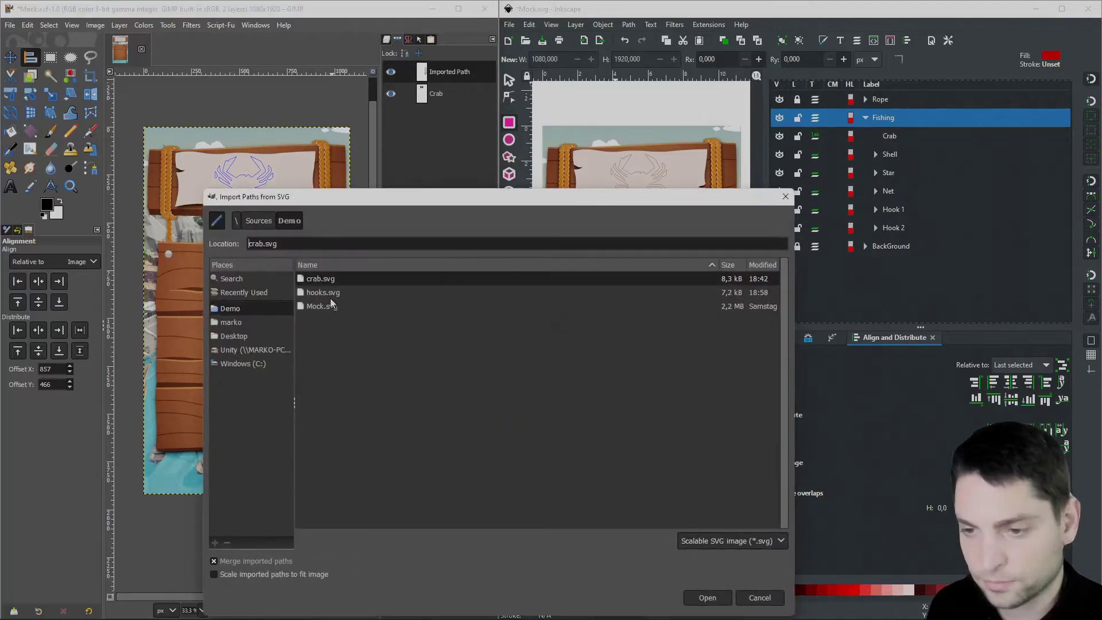
click(328, 293)
click(714, 595)
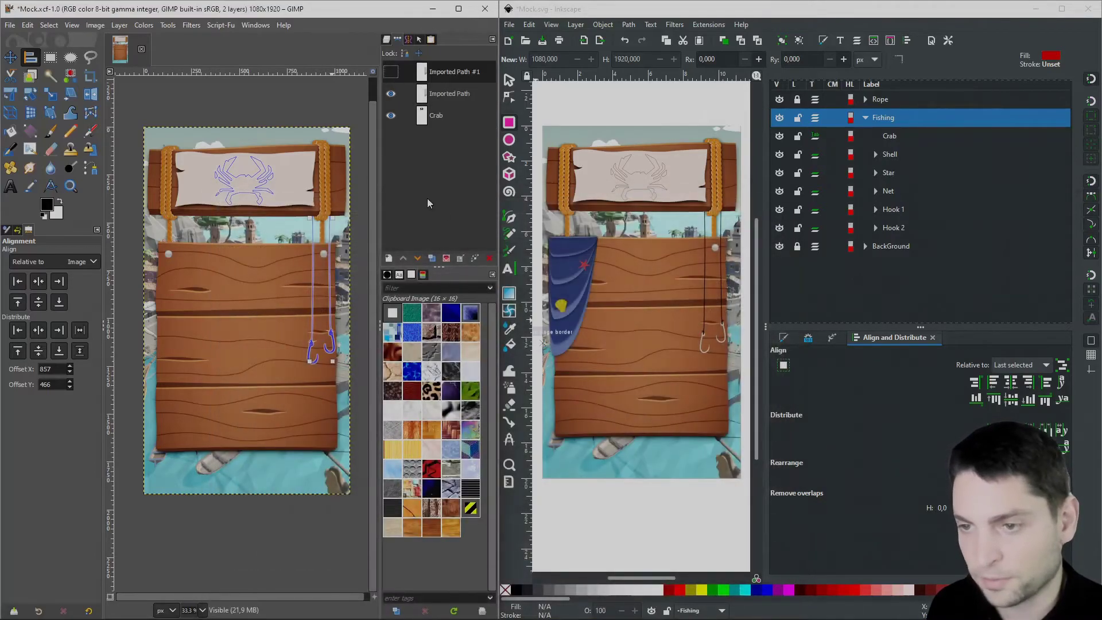
click(391, 72)
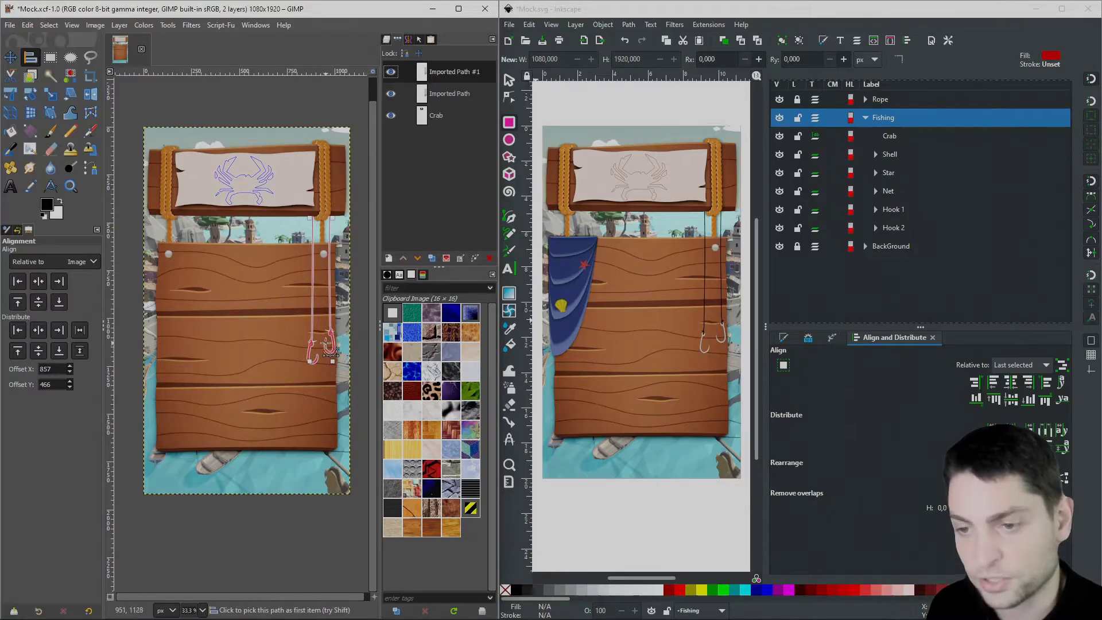
scroll(310, 297, up, 1)
scroll(310, 298, up, 5)
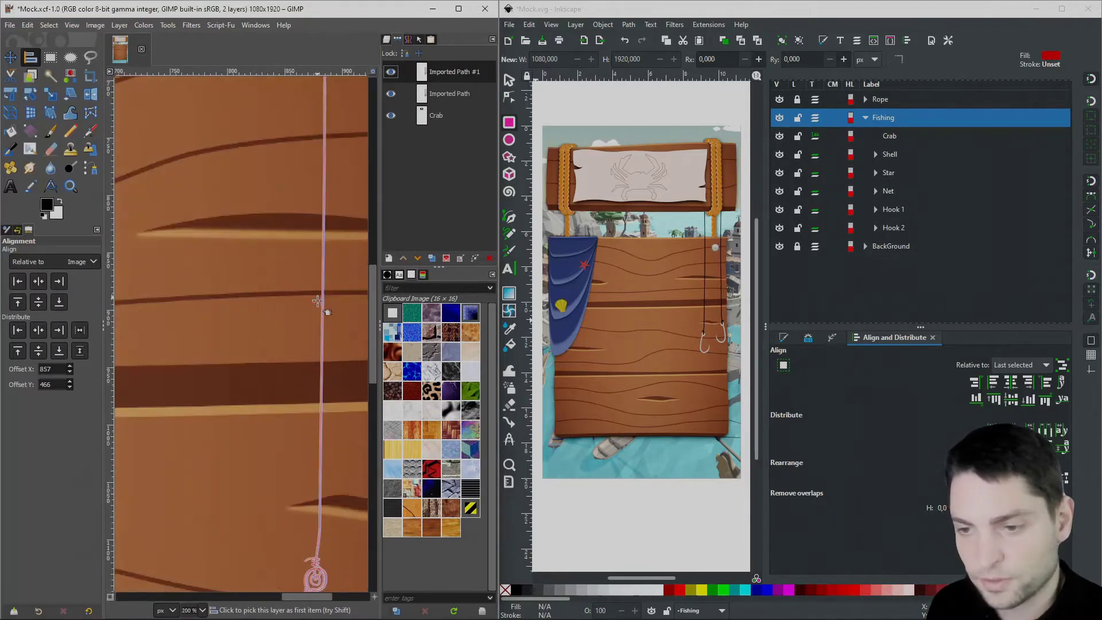
scroll(262, 382, up, 2)
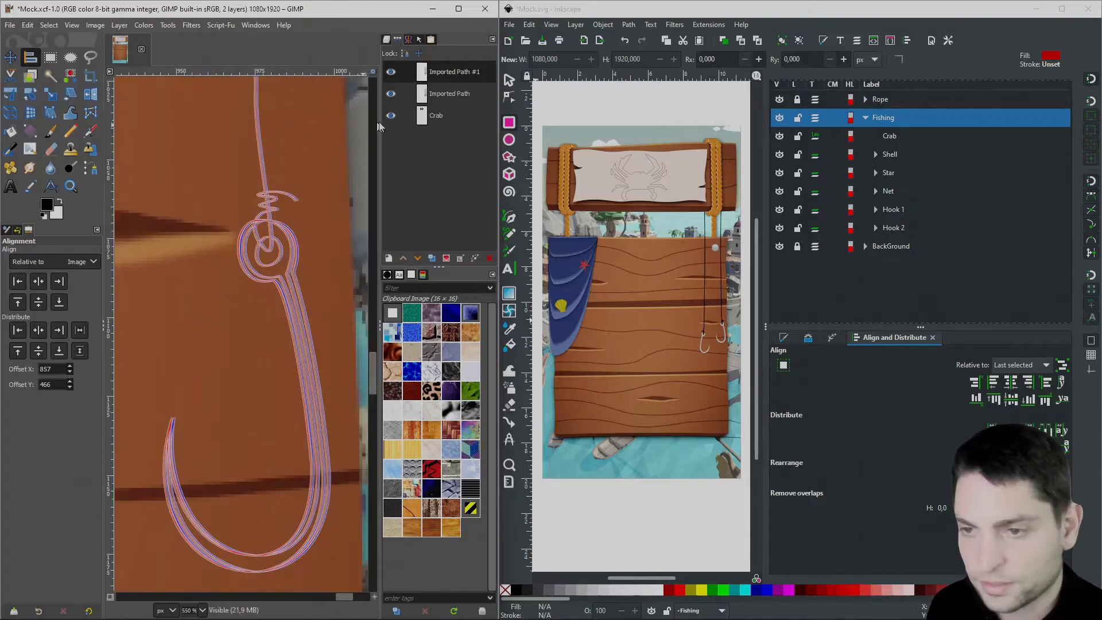
Toggle the older imported path to compare it with the new hooks path, then delete the old one
click(391, 93)
click(391, 94)
click(391, 94)
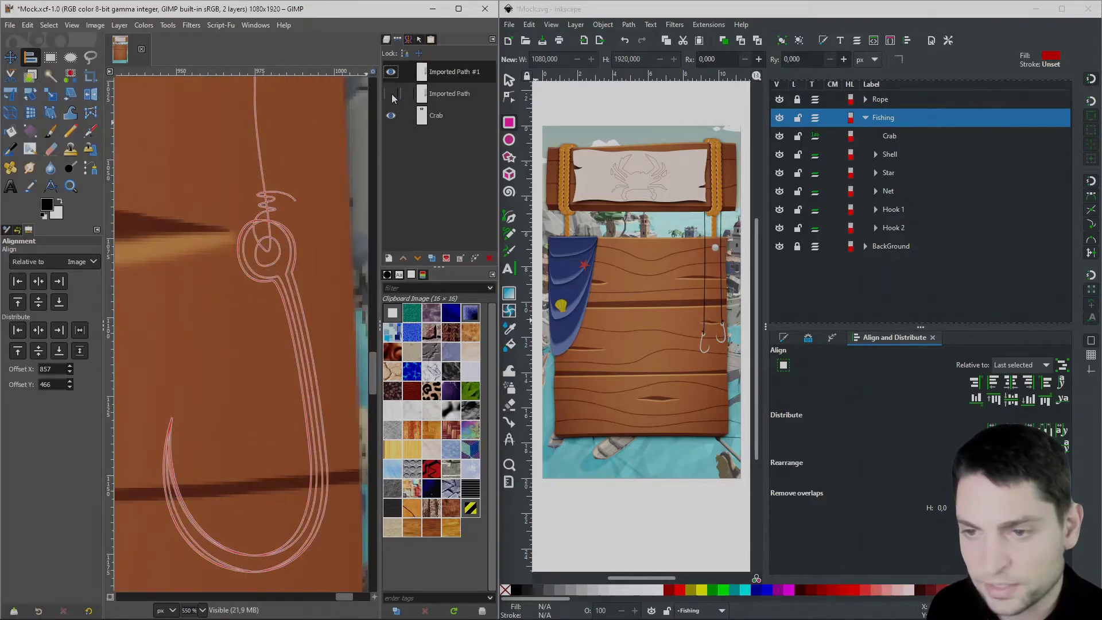
click(391, 93)
click(390, 94)
click(391, 93)
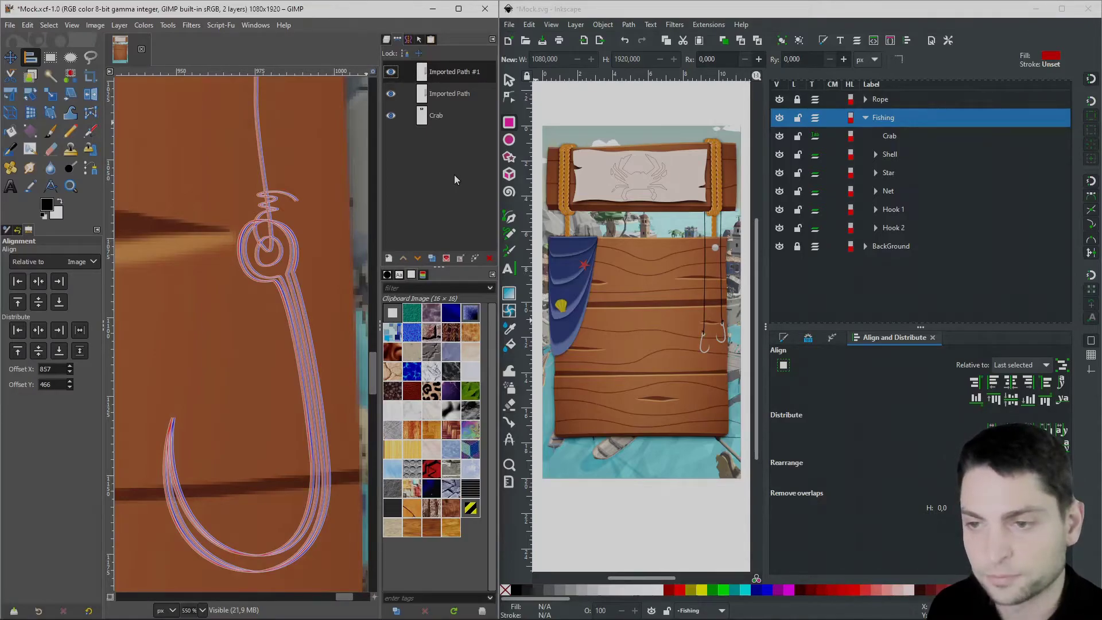
right_click(449, 97)
click(496, 206)
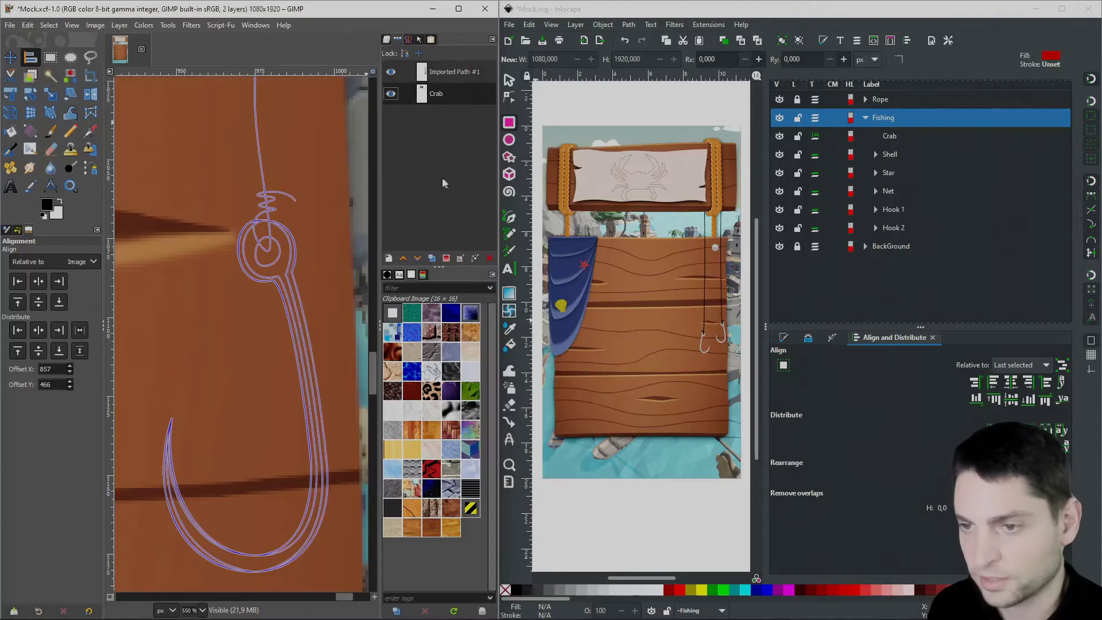
scroll(317, 317, down, 7)
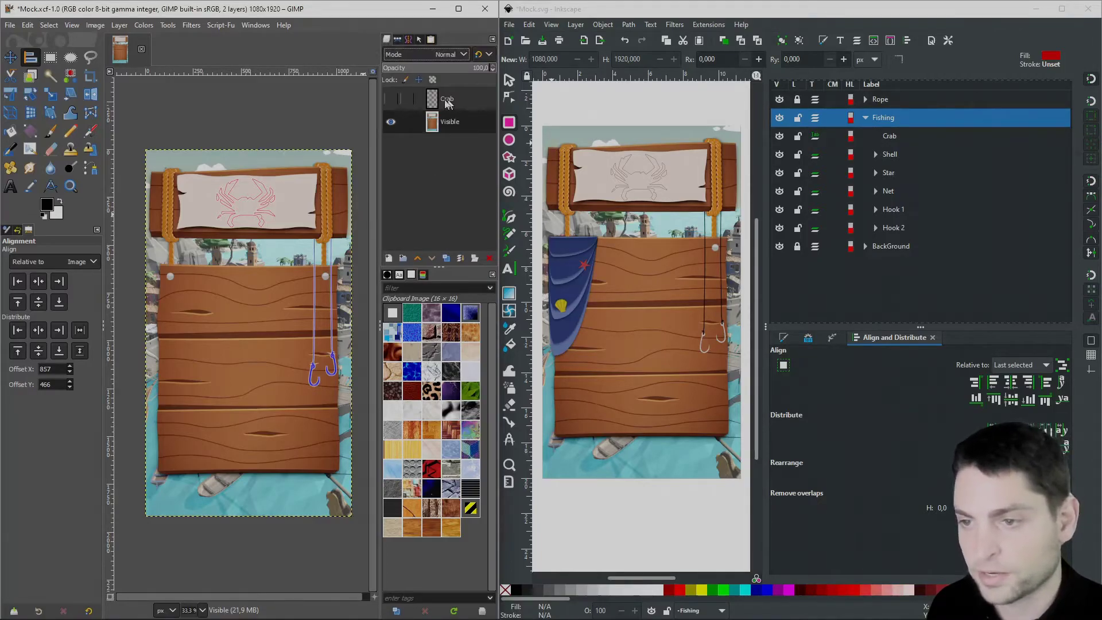
Copy GIMP's visible Crab layer and paste it into the Inkscape mockup as an embedded image
click(390, 98)
click(443, 102)
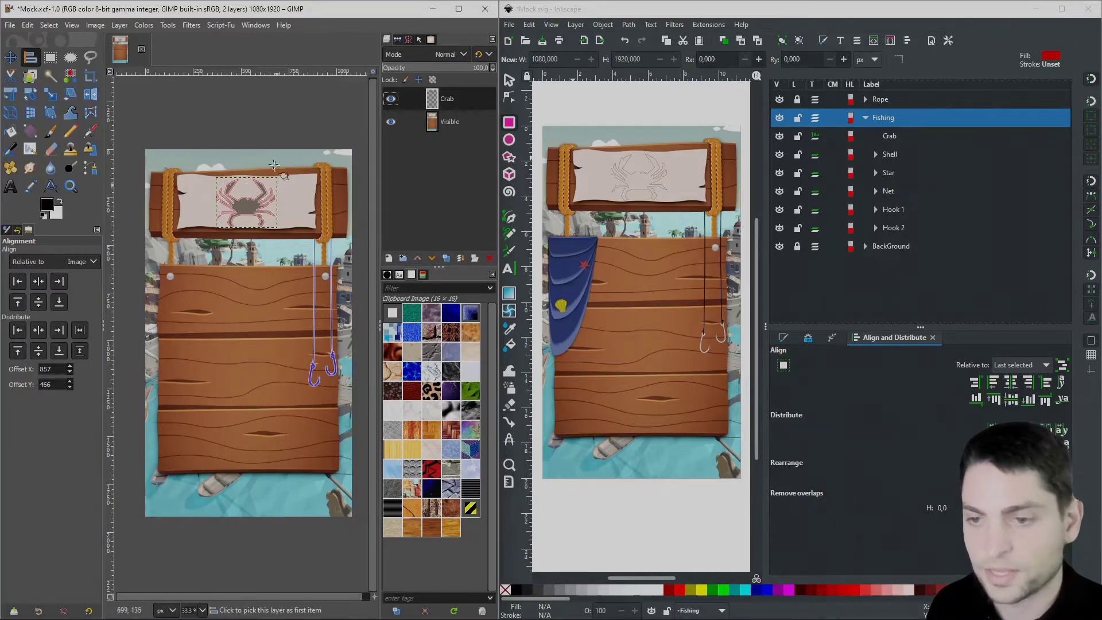
key(ctrl+c)
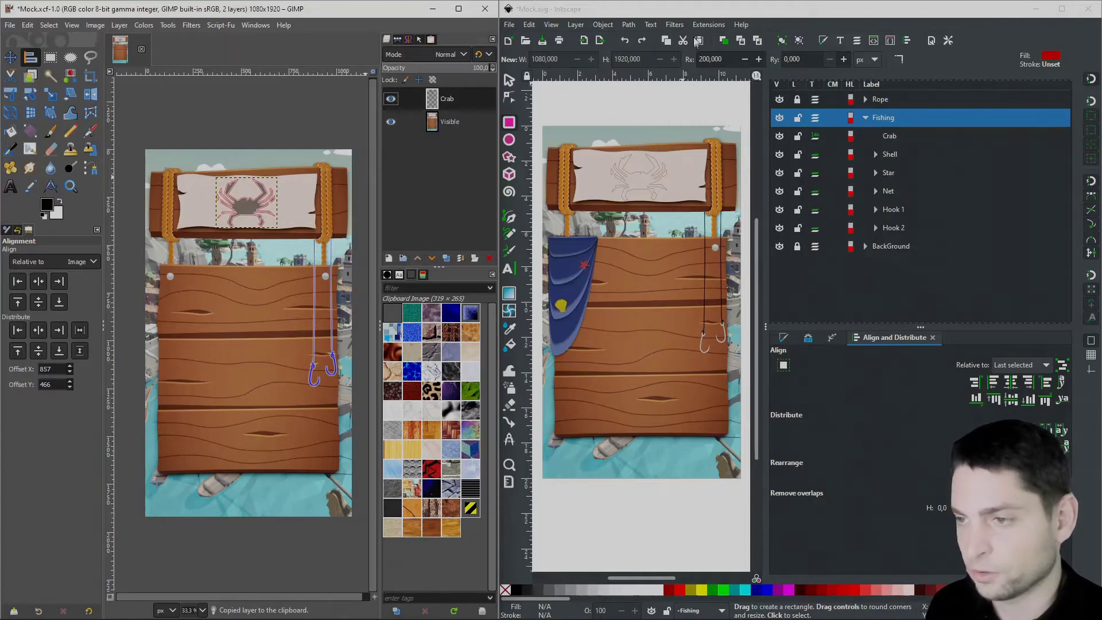
click(631, 101)
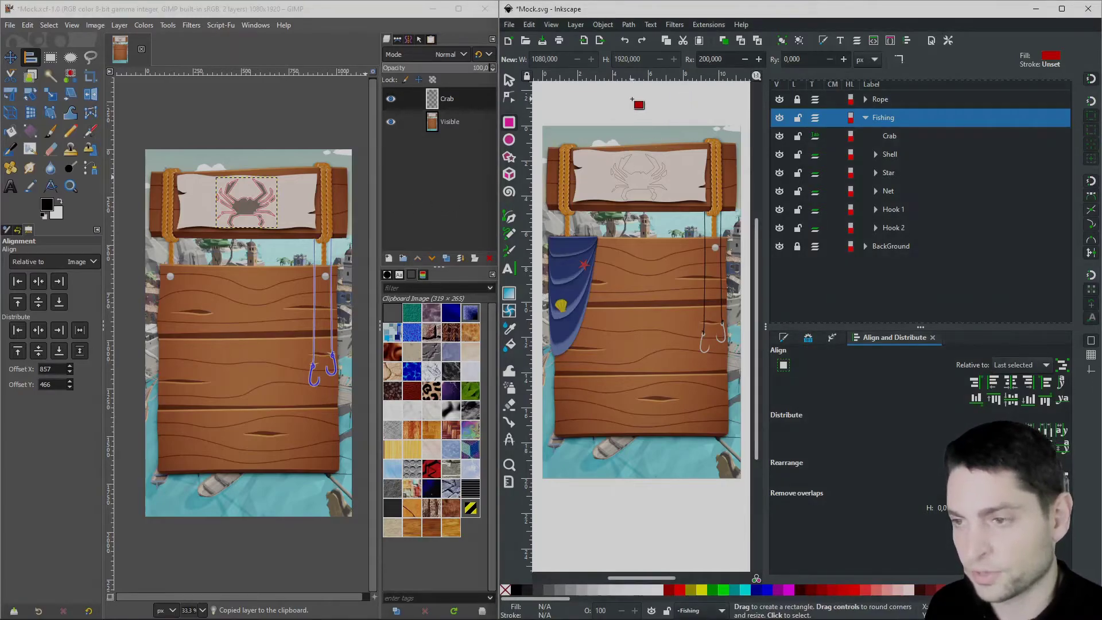
key(ctrl+v)
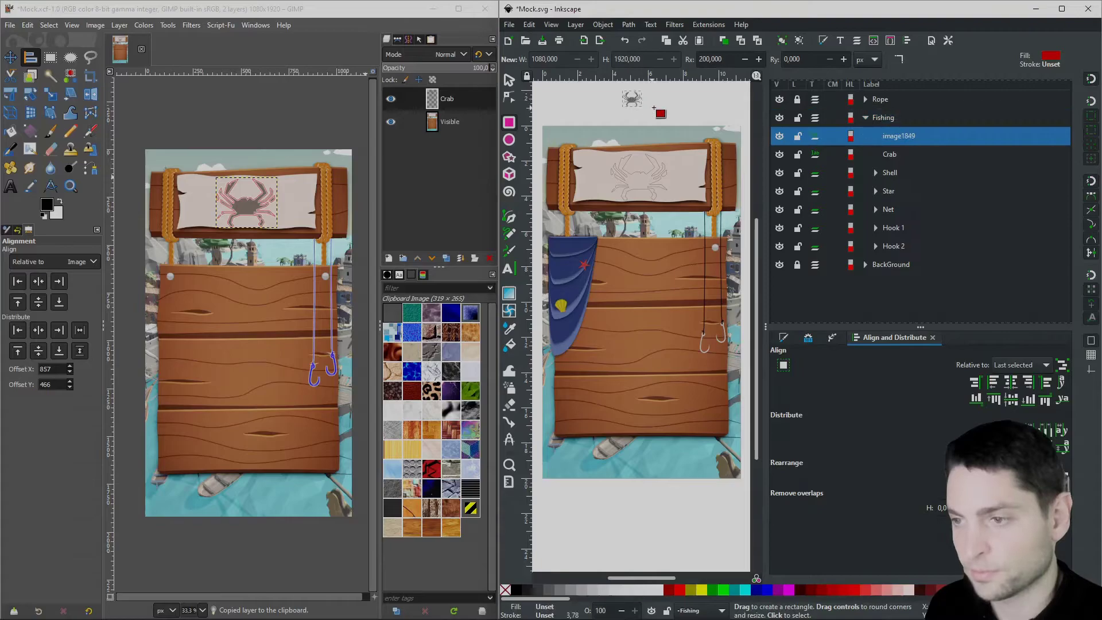
click(510, 81)
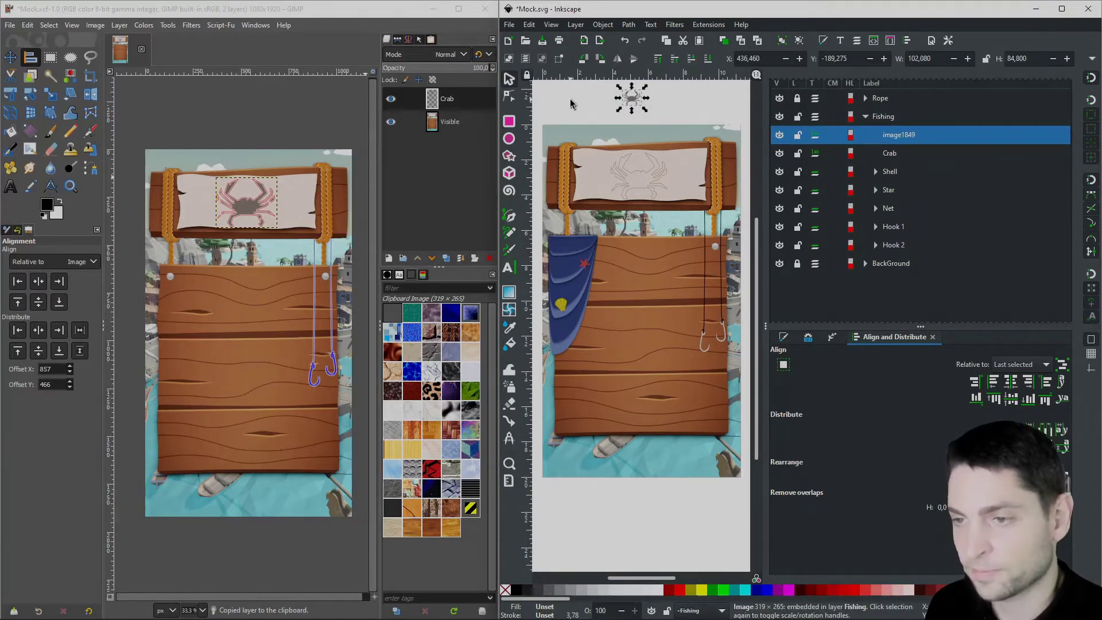
Read the Crab layer's offsets in GIMP and move the crab image to X 370, Y 147
right_click(434, 100)
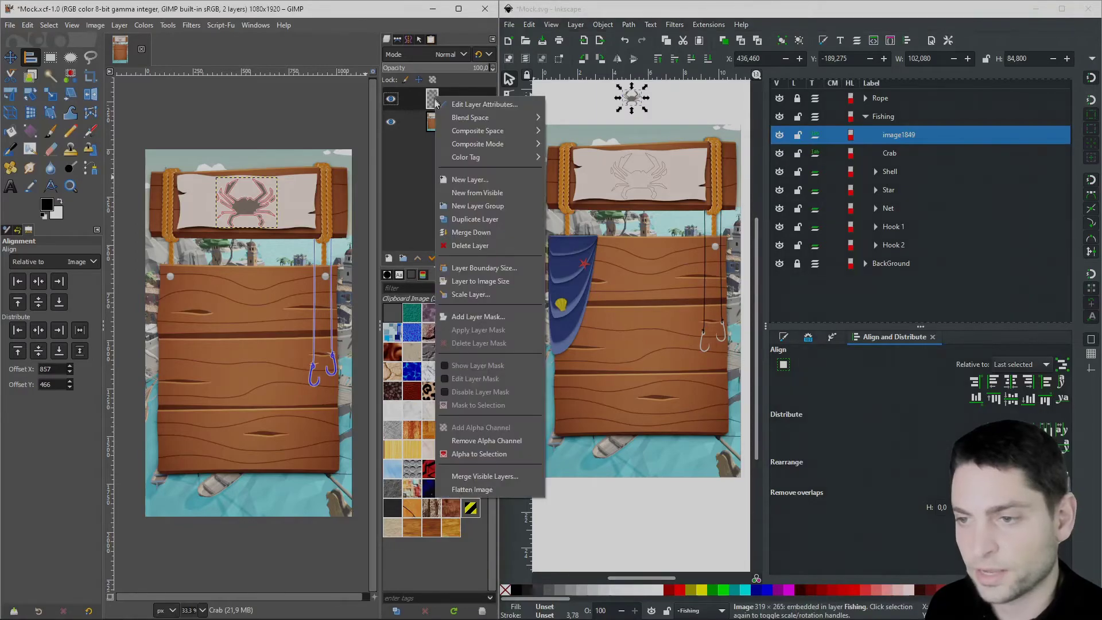
click(514, 106)
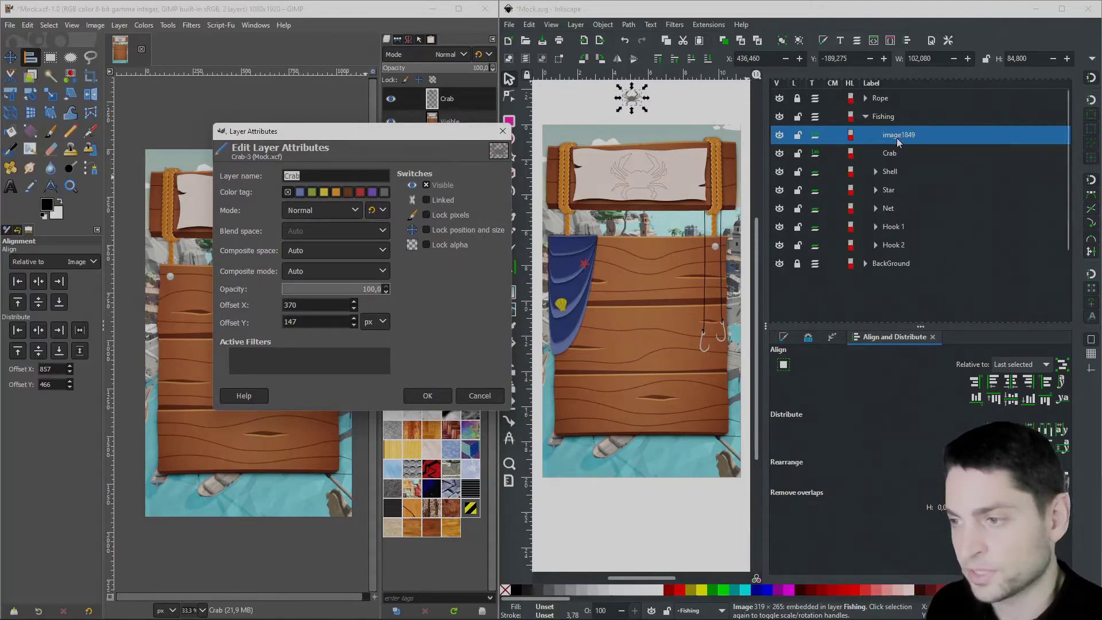
click(758, 58)
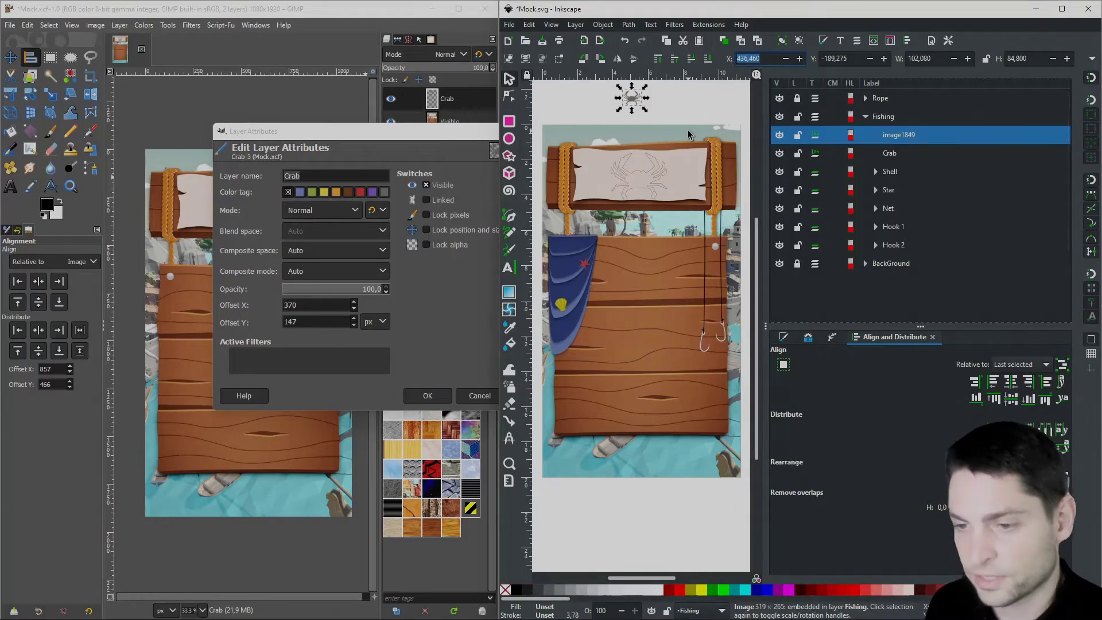
text(370)
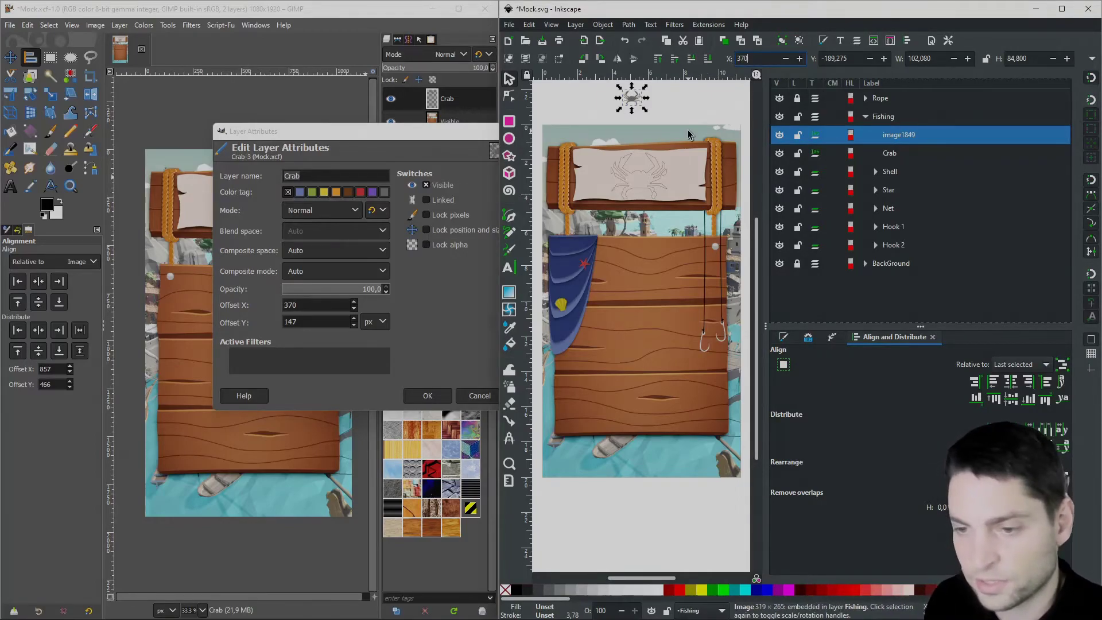
click(820, 59)
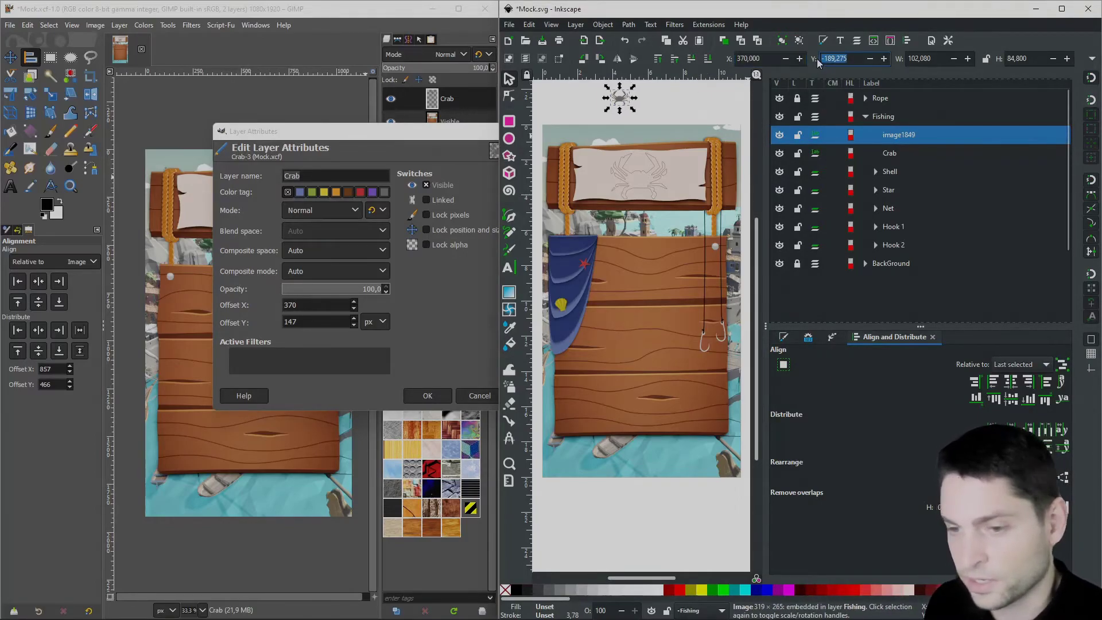
text(147)
key(Return)
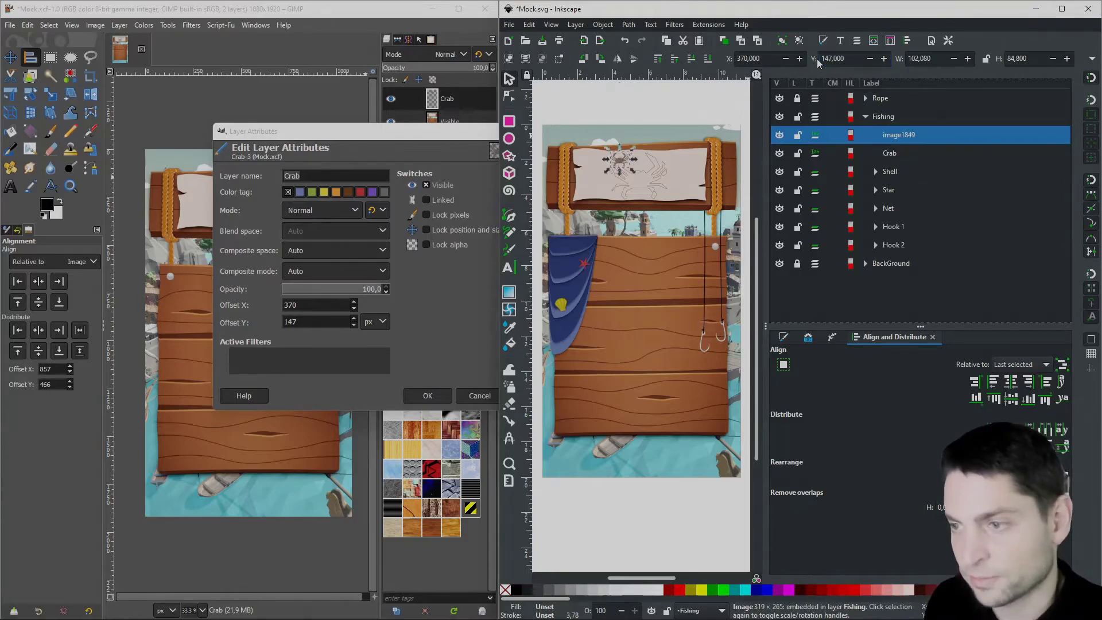
click(456, 130)
key(Return)
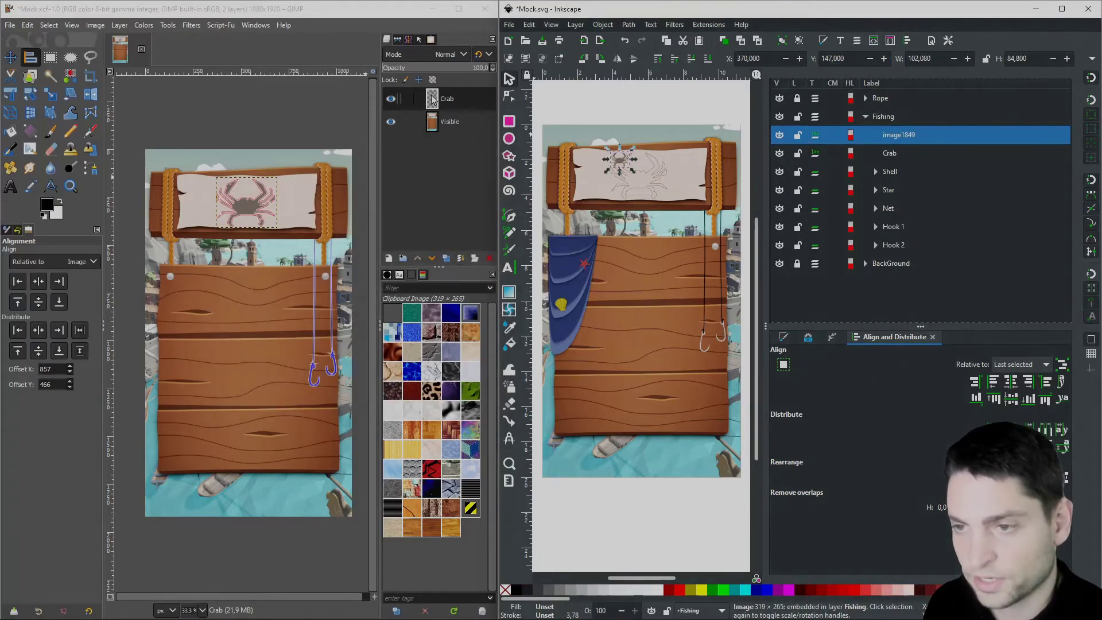
Check the Crab layer's 319 × 265 size in GIMP and set the crab image to W 319, H 265
right_click(439, 98)
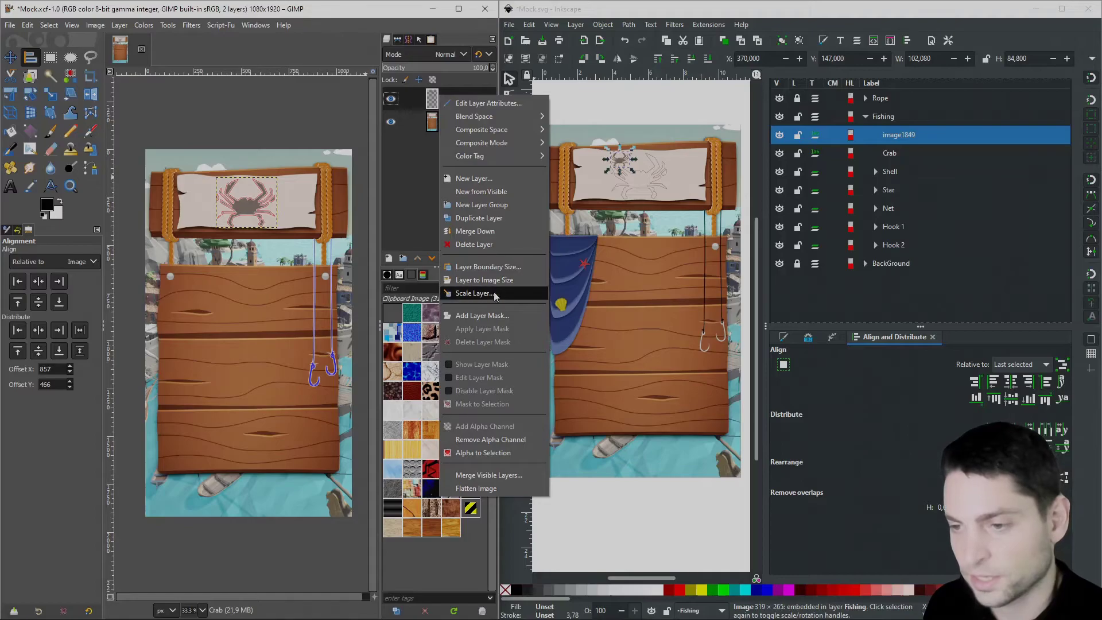
click(449, 294)
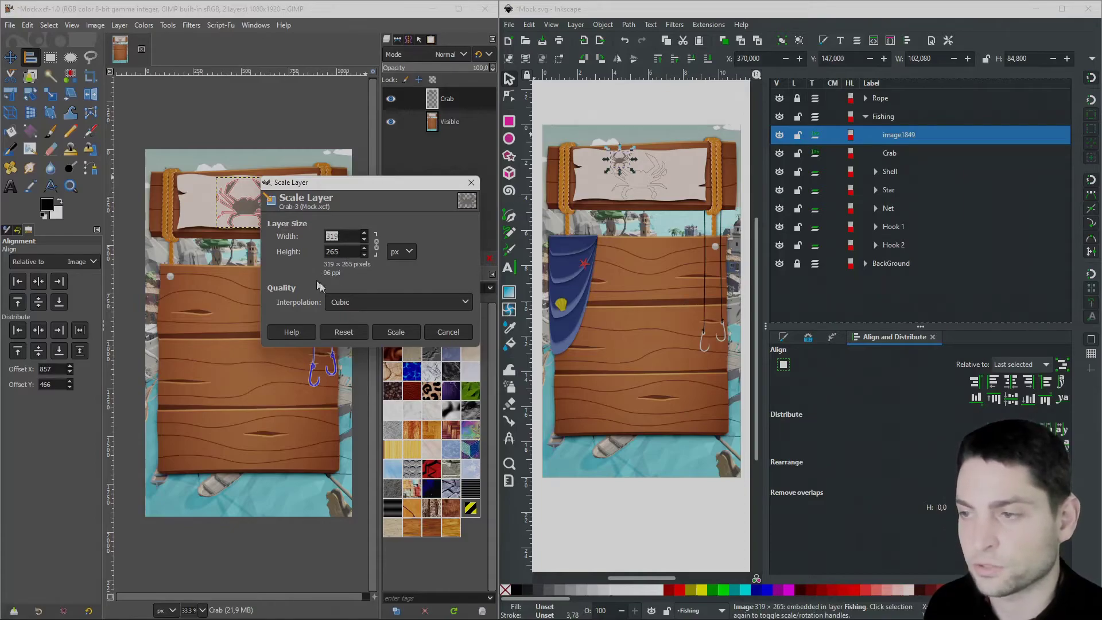
click(937, 59)
key(ctrl+a)
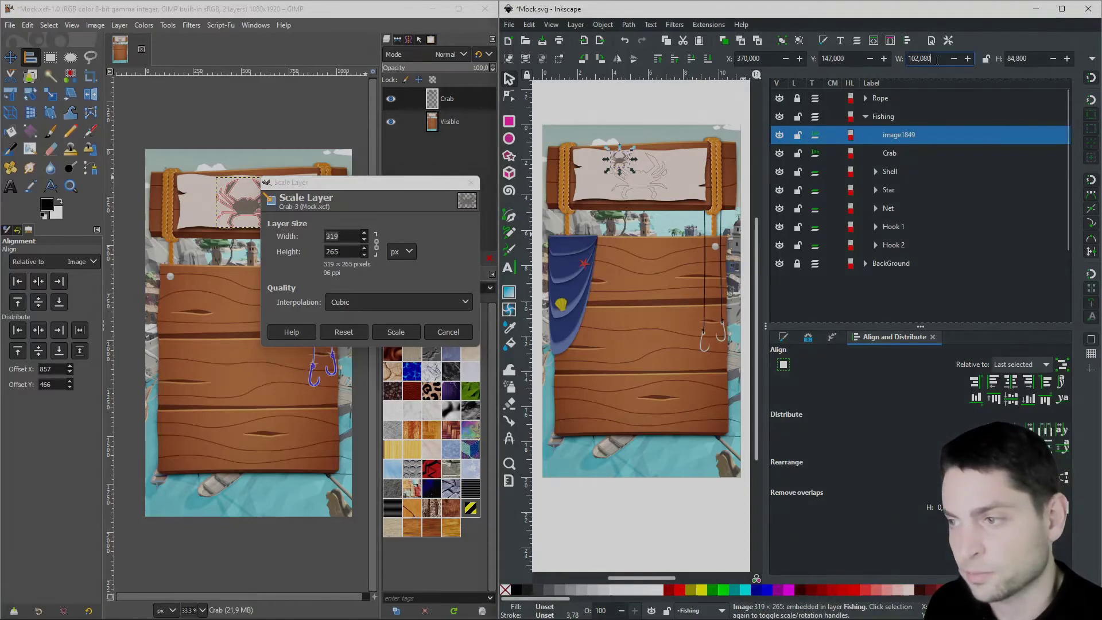
text(319)
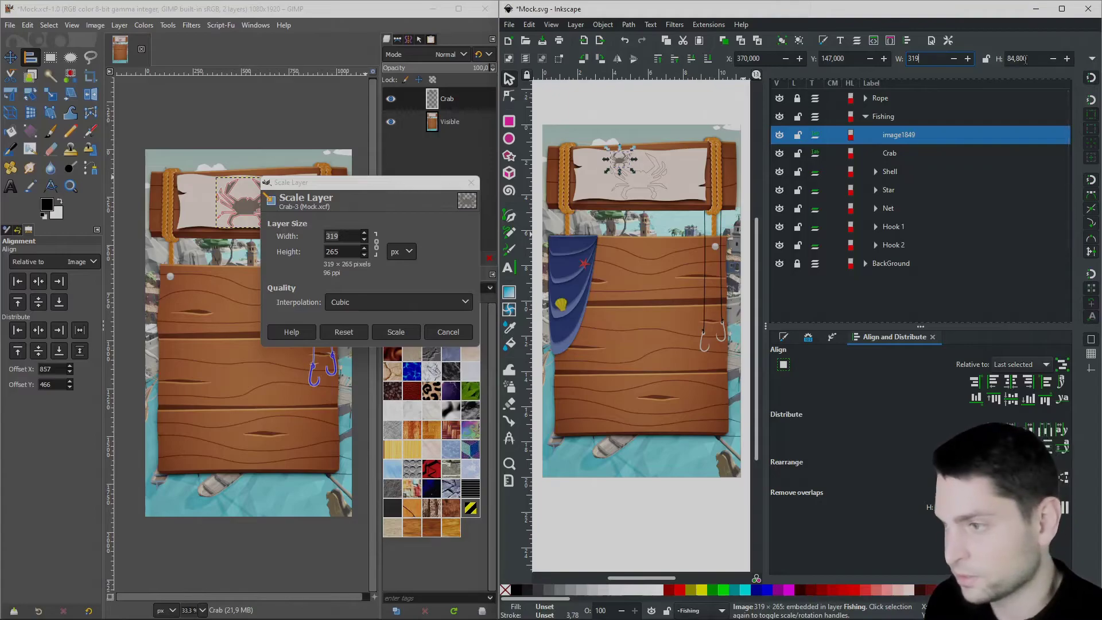
key(Tab)
text(265)
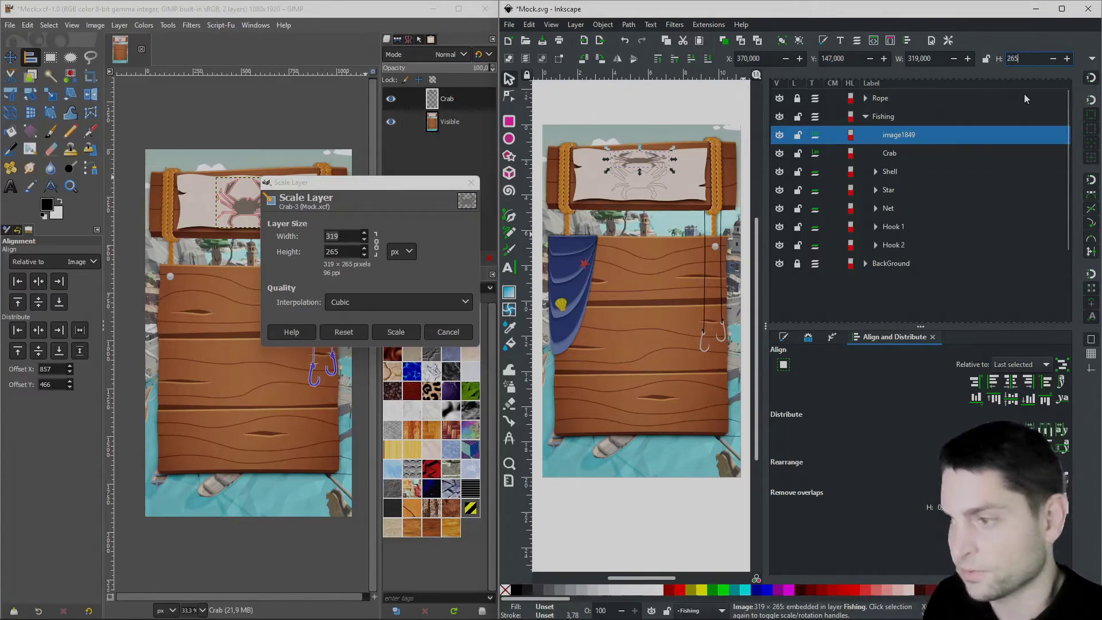
key(Return)
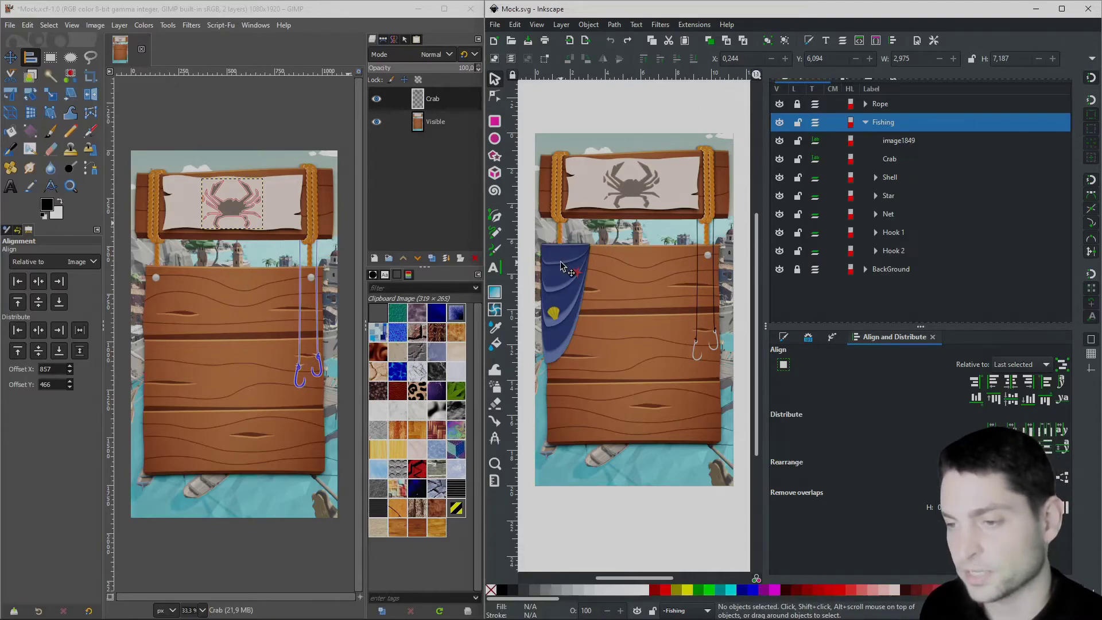
Inspect the Net group's inner paths and undo the accidental move of the net
drag(561, 262, 632, 279)
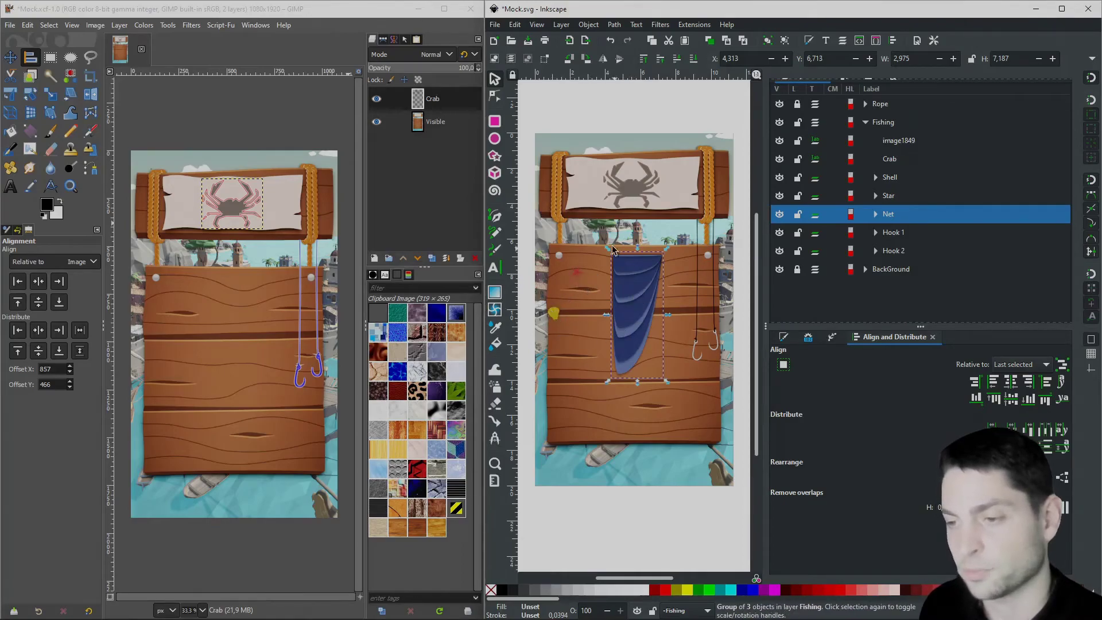
click(876, 214)
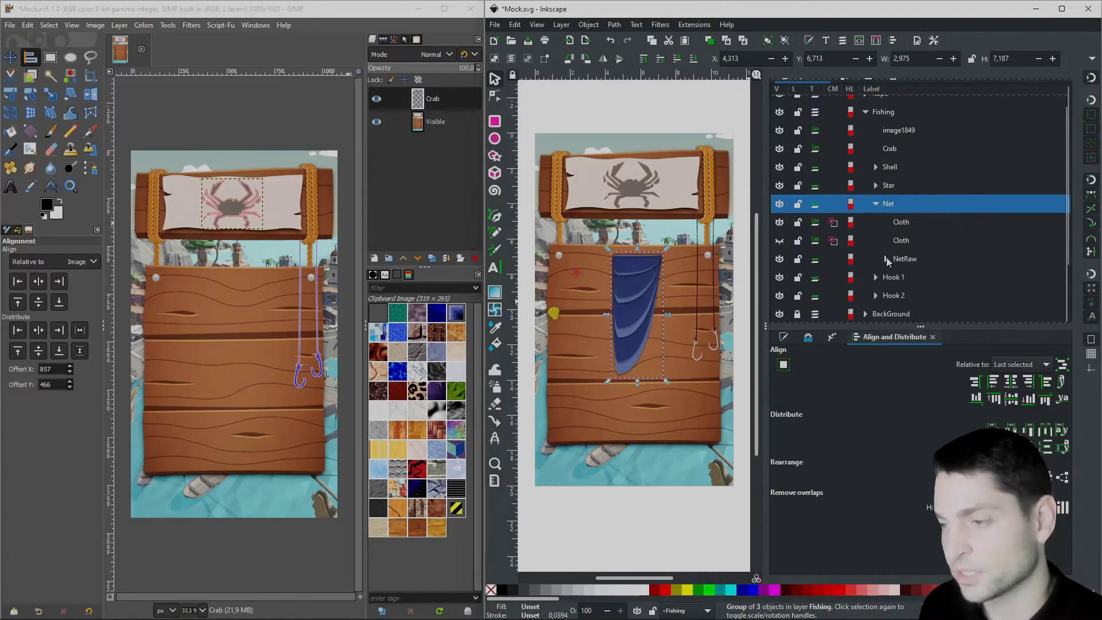
scroll(944, 224, down, 3)
click(930, 239)
click(919, 287)
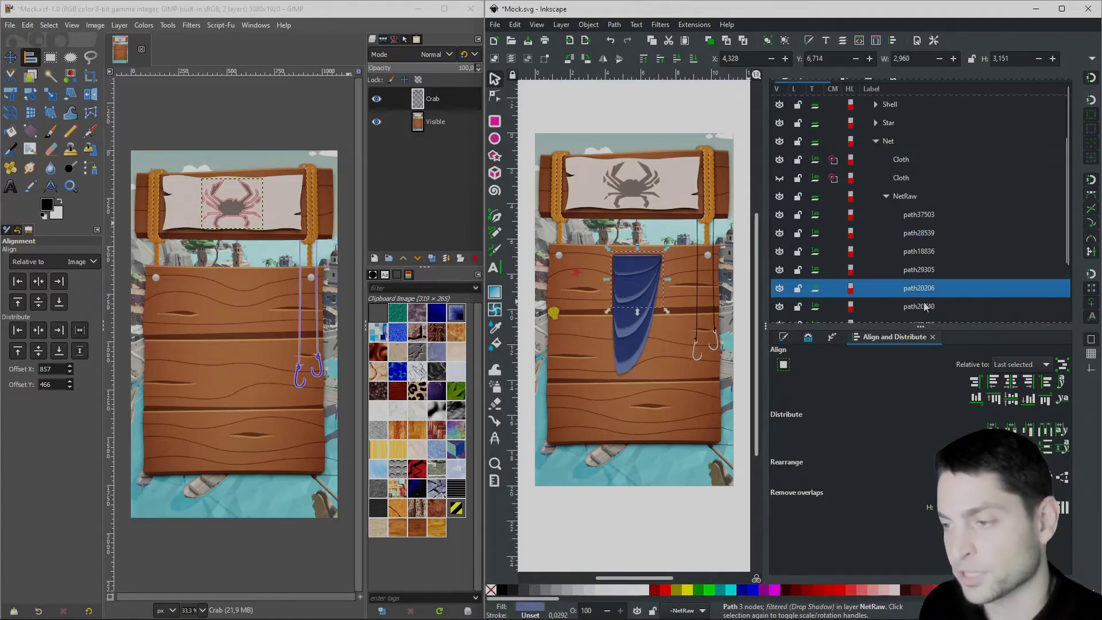
click(924, 305)
key(ctrl+z)
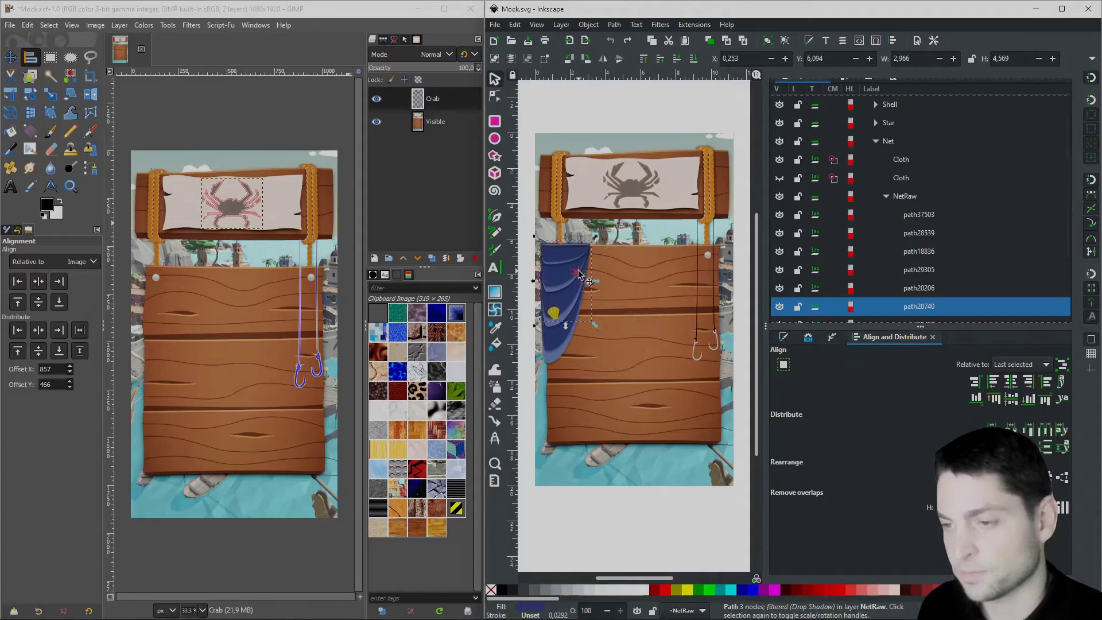
Select the Net, Star and Shell groups together and make a bitmap copy of them
click(890, 143)
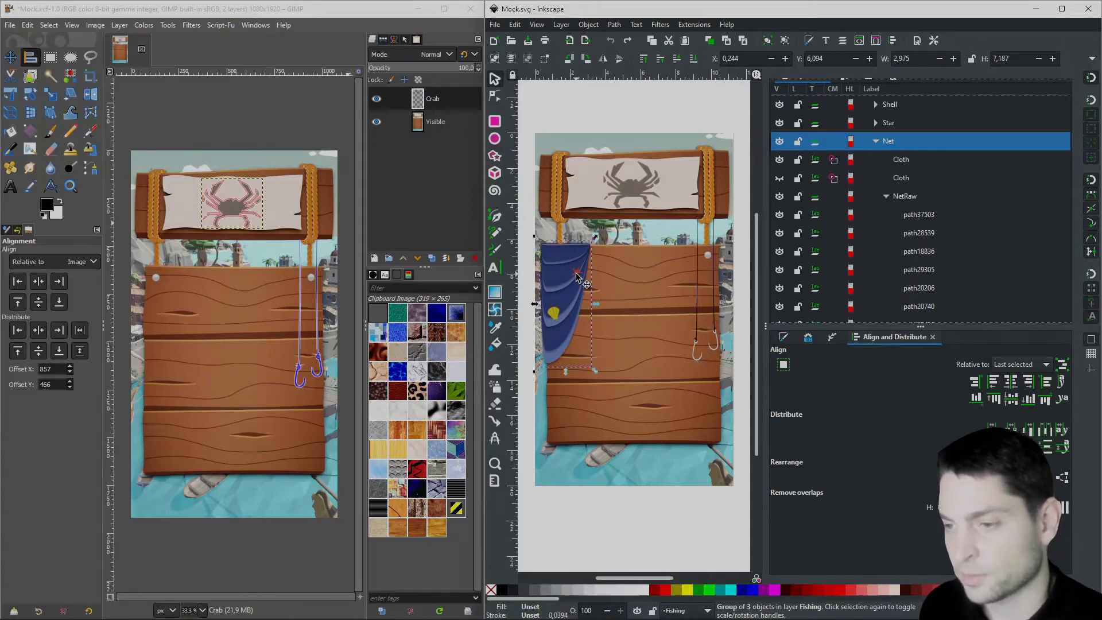
shift+click(576, 273)
shift+click(554, 316)
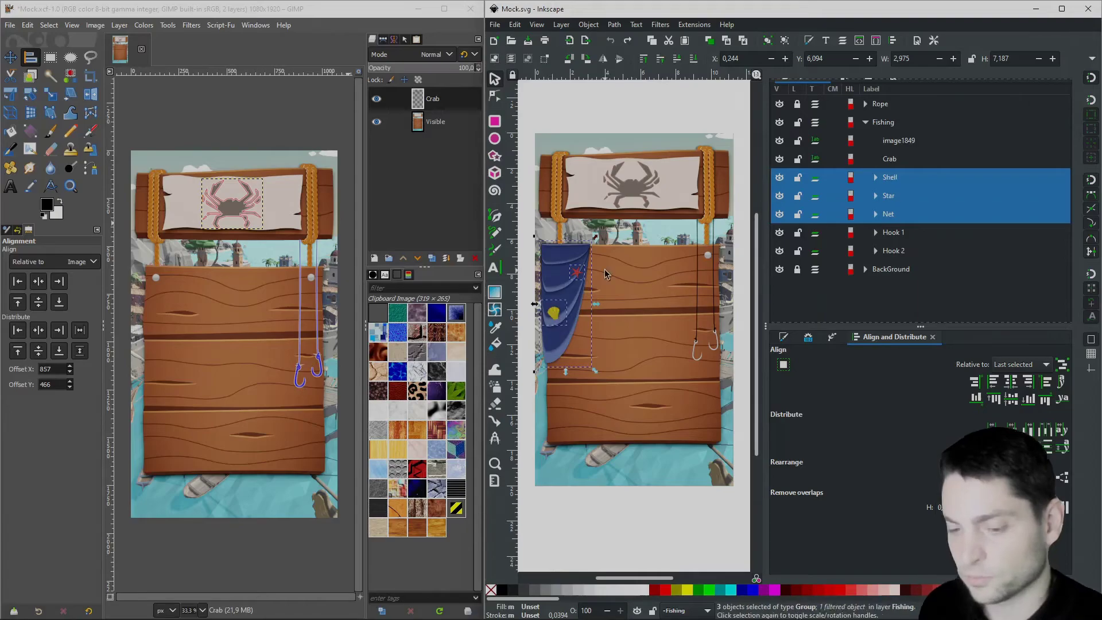
click(515, 25)
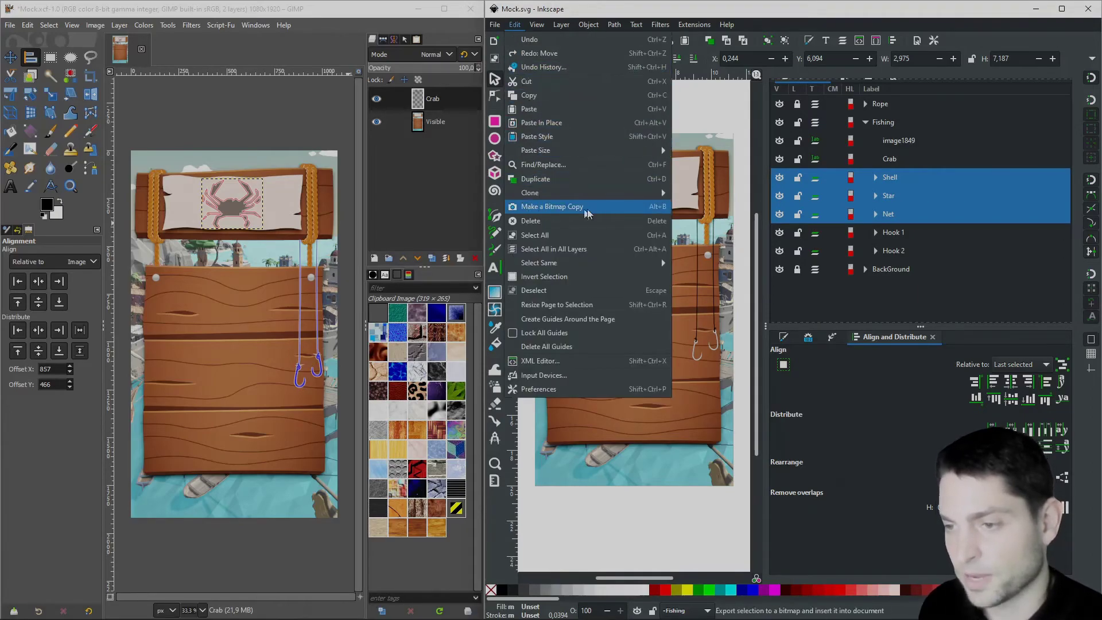
click(611, 206)
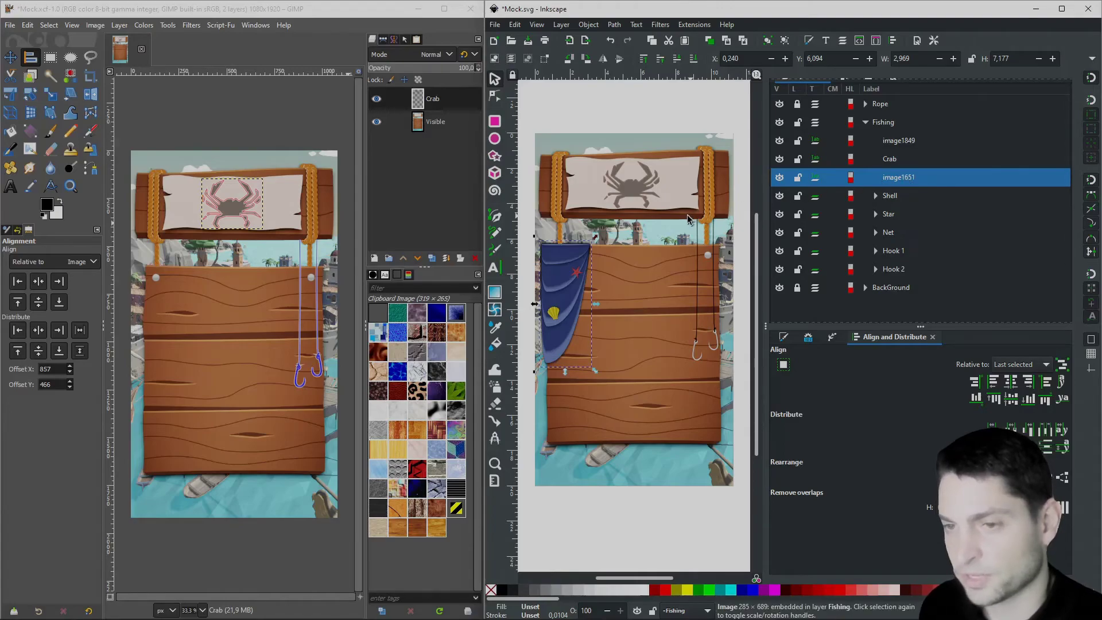
Paste the net bitmap into GIMP as a new layer in place
key(alt+Tab)
click(27, 25)
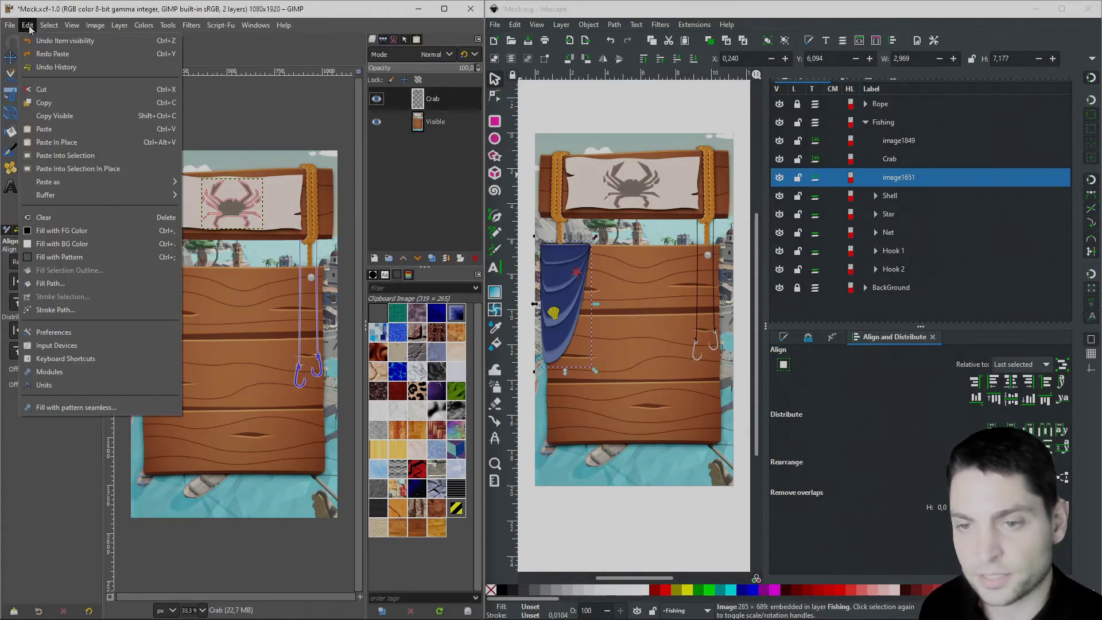
mouse_move(60, 181)
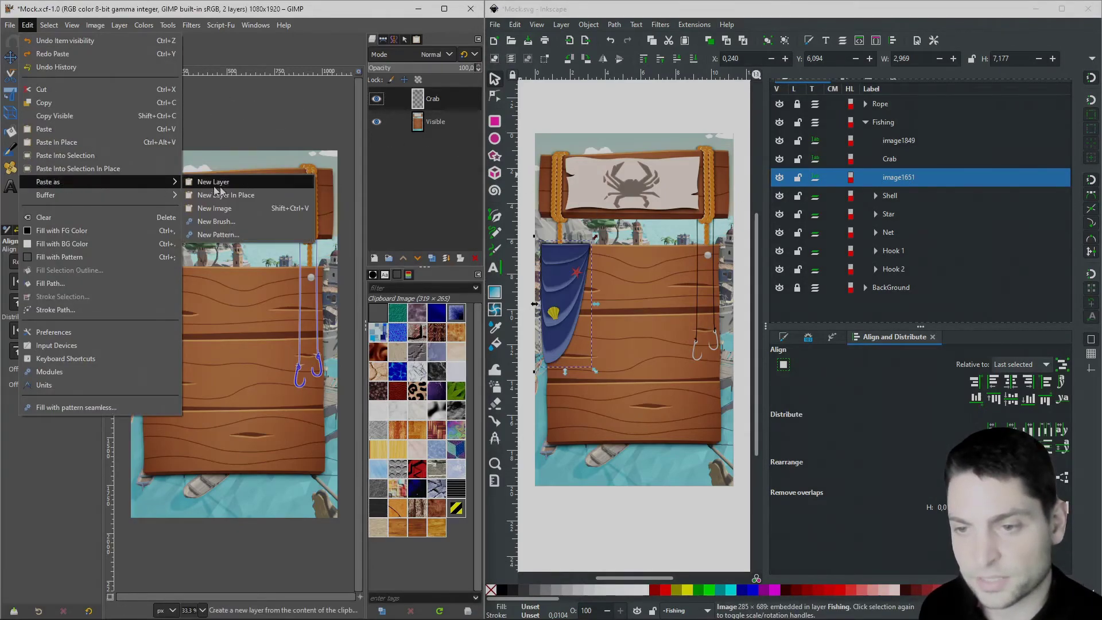
click(262, 194)
Set the pasted layer's offset to X 23, Y 585, using Inkscape's pixel position as reference
right_click(429, 98)
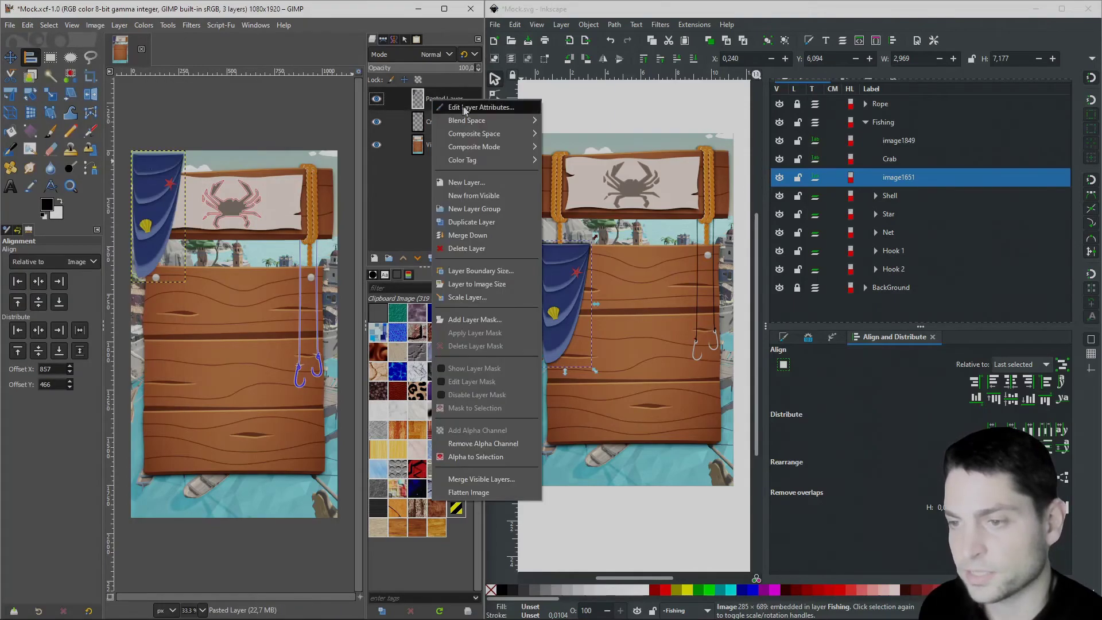
click(516, 109)
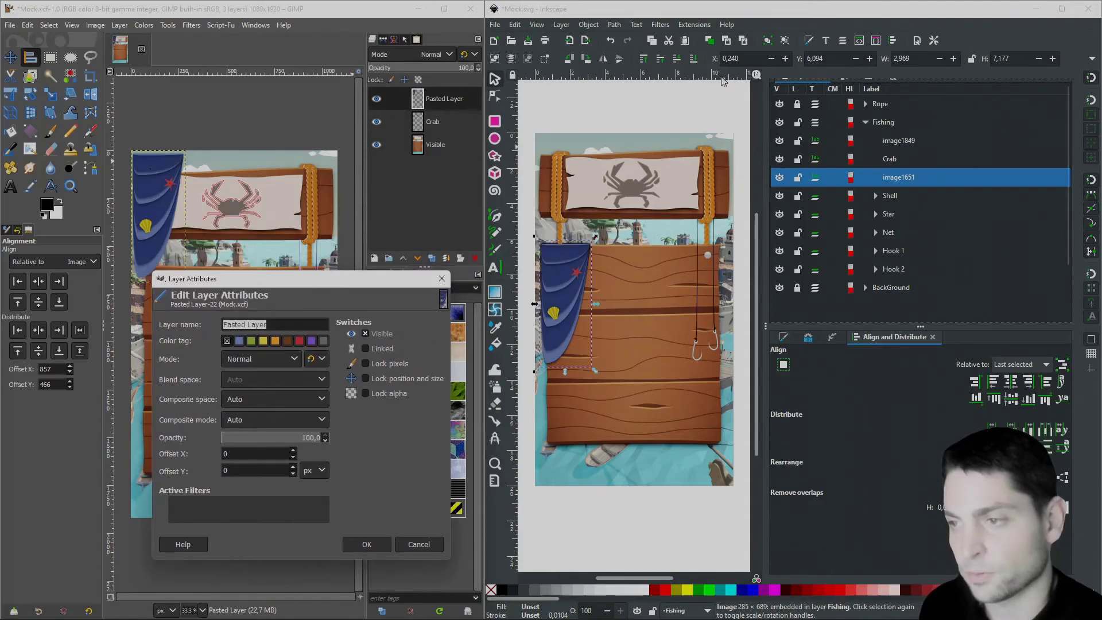
click(1094, 62)
click(1093, 61)
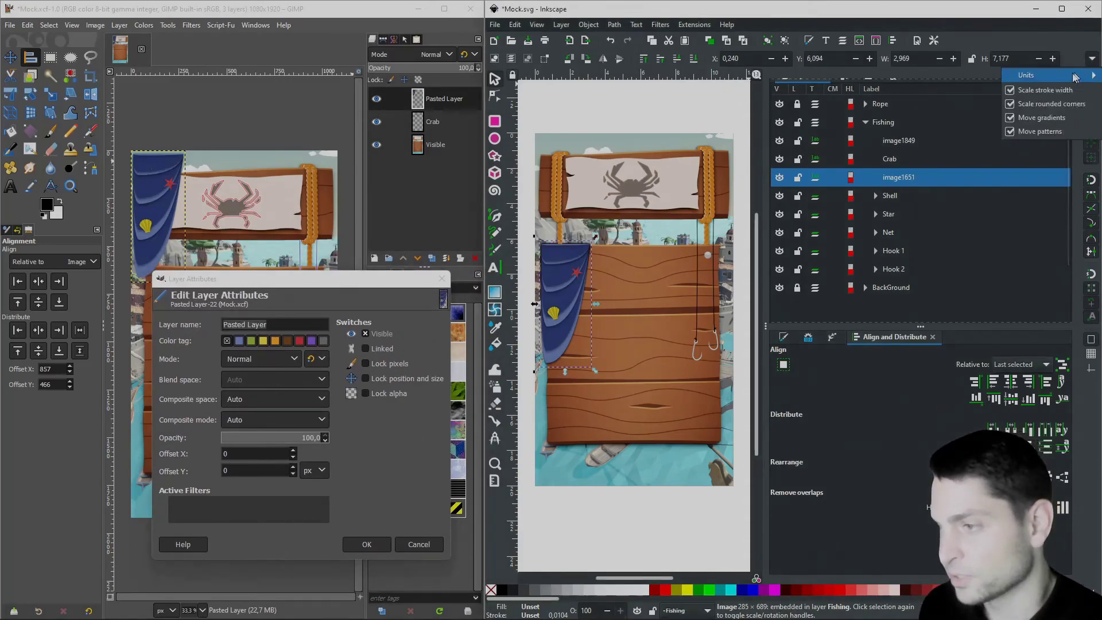
click(962, 146)
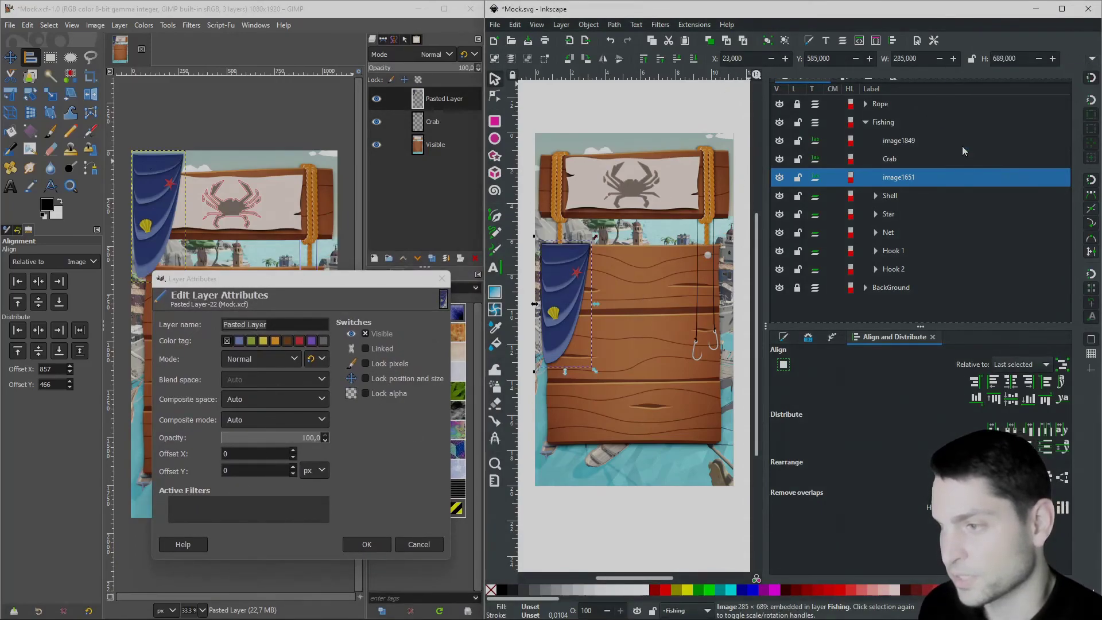
double_click(256, 454)
text(23)
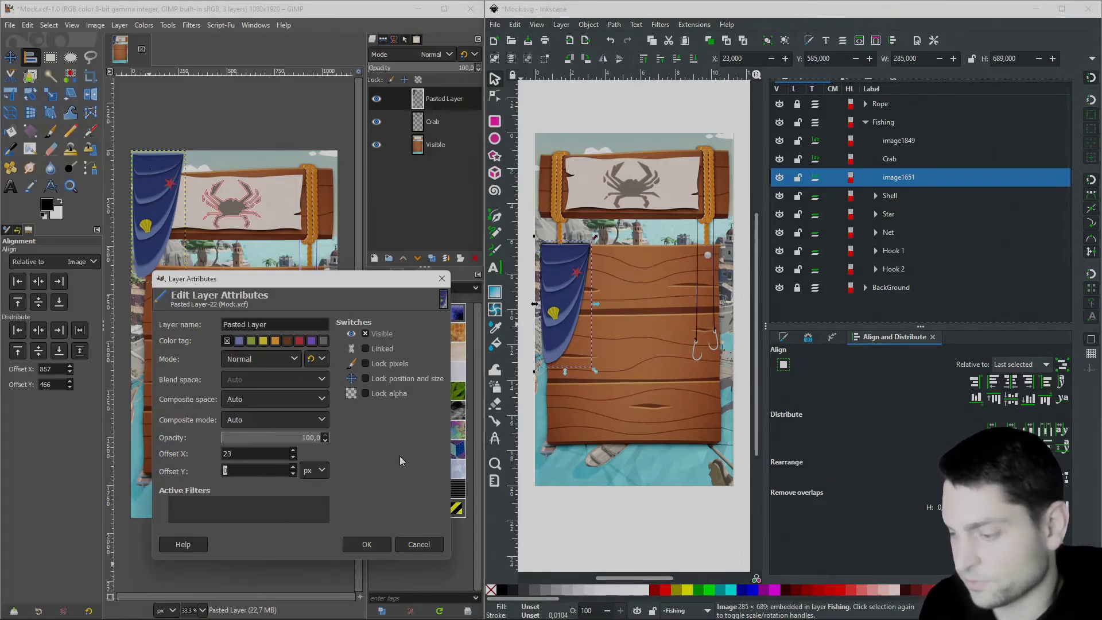
text(585)
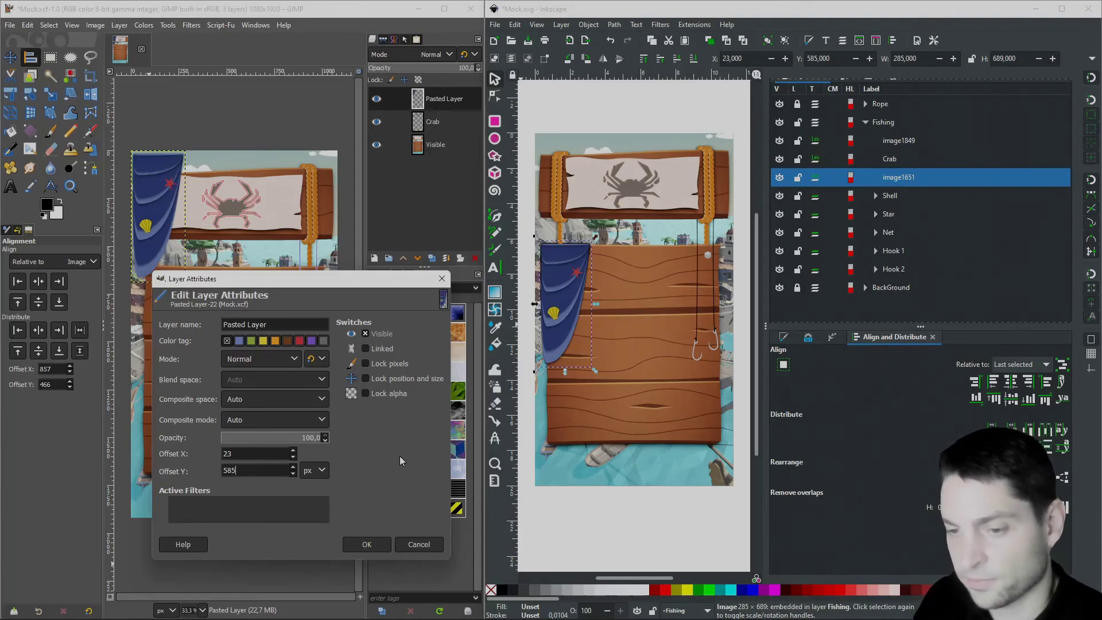
click(366, 544)
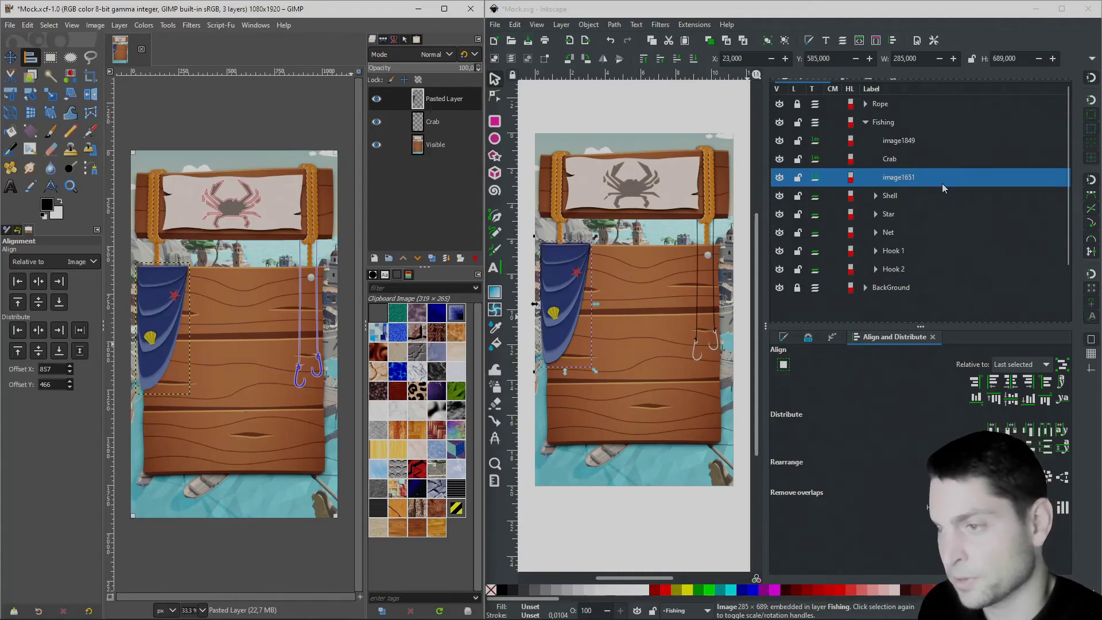
click(838, 57)
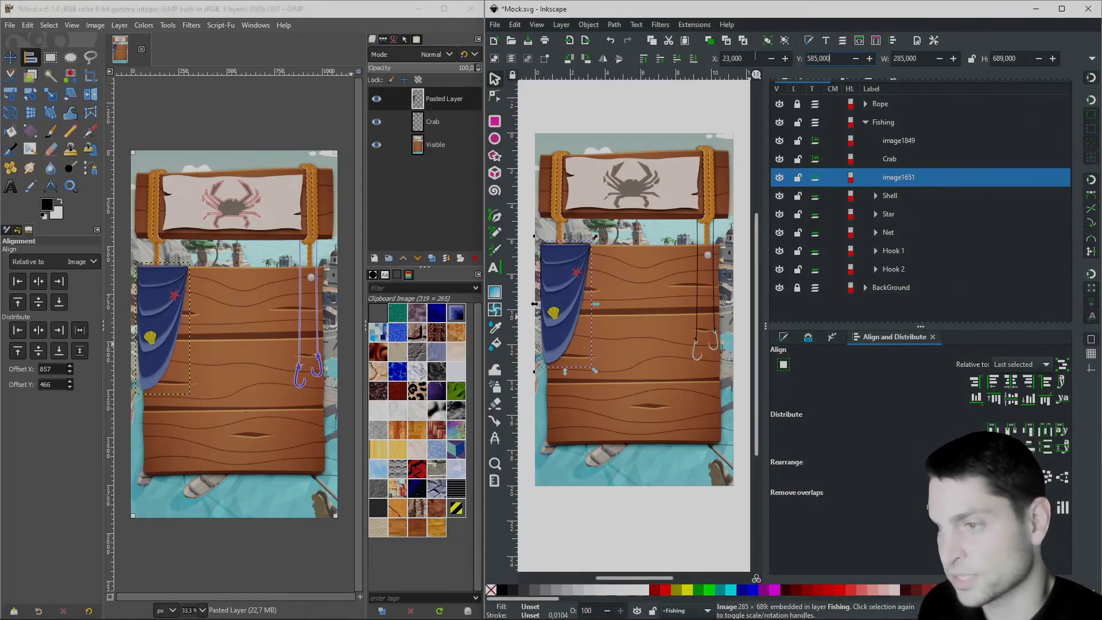
drag(749, 57, 718, 60)
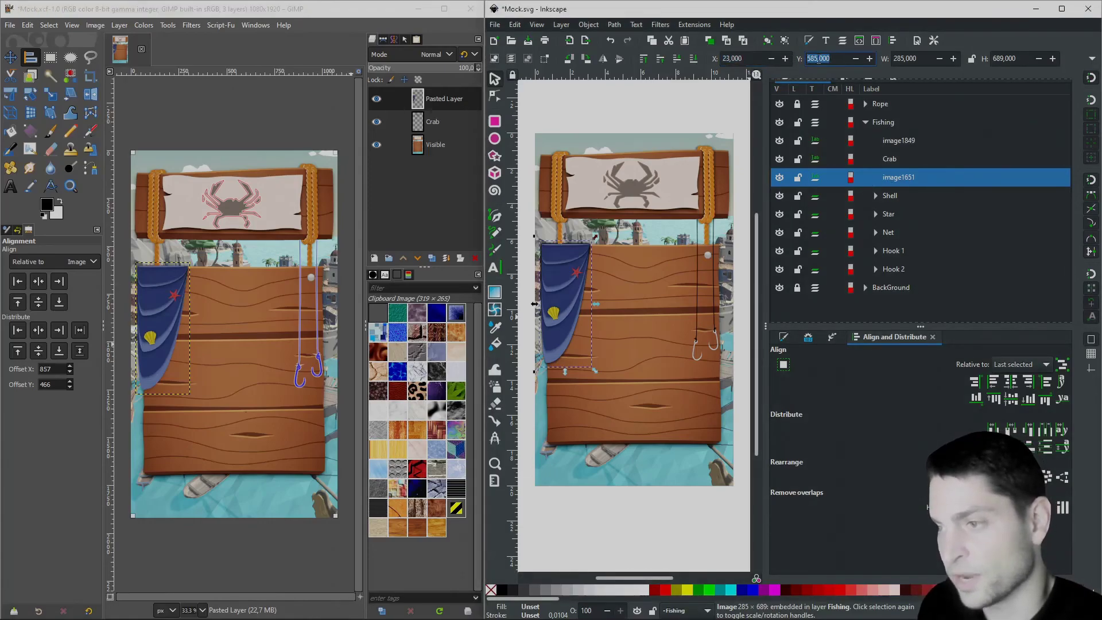